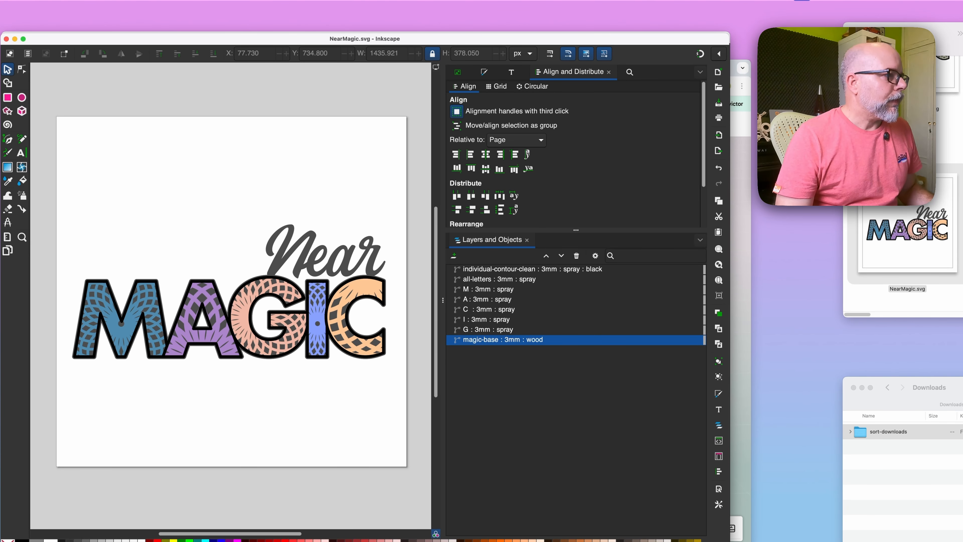
- Examine the Inkscape artwork's layers by selecting the black contour, the letter M and the all-letters path
{"action": "left_click", "coordinate": [243, 316]}
{"action": "left_click", "coordinate": [250, 316]}
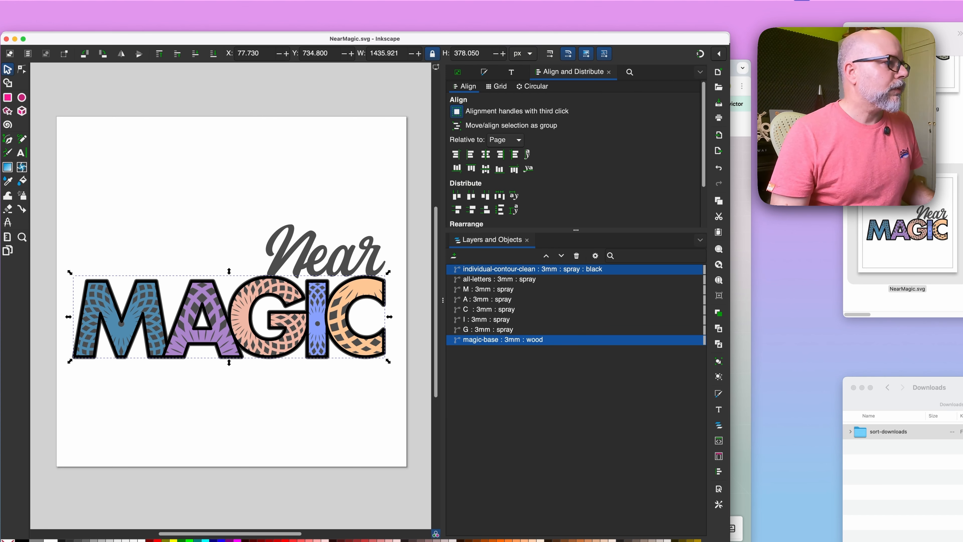
{"action": "left_click", "coordinate": [121, 332]}
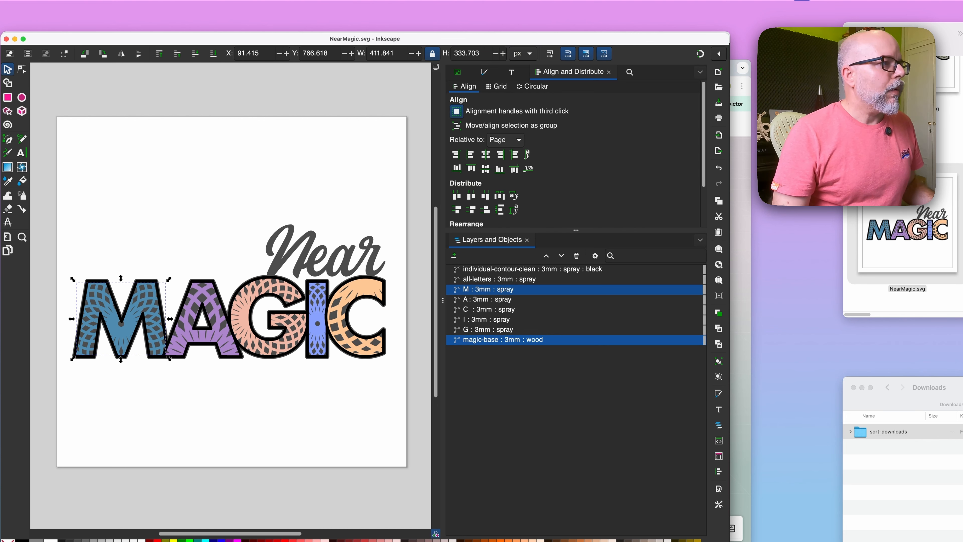
{"action": "left_click", "coordinate": [121, 320]}
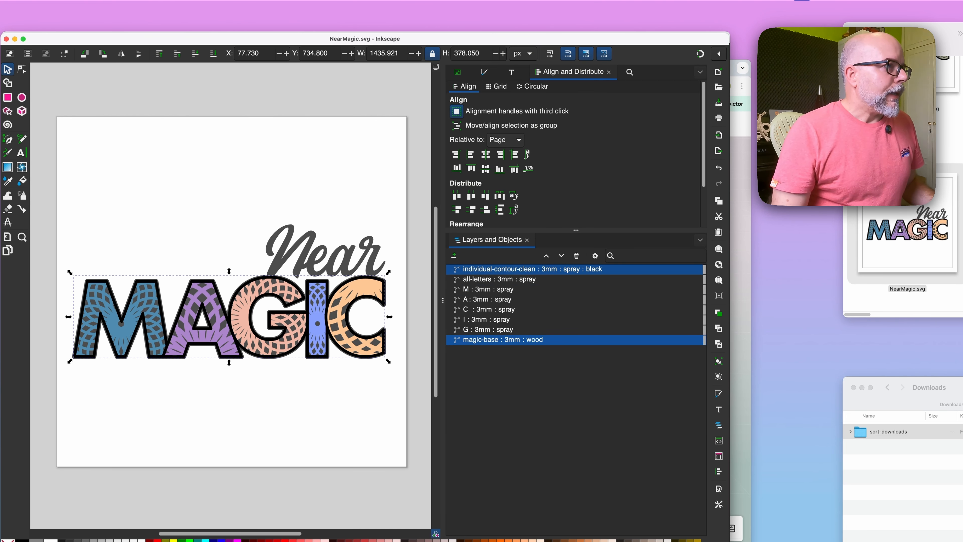
{"action": "key", "text": "Escape"}
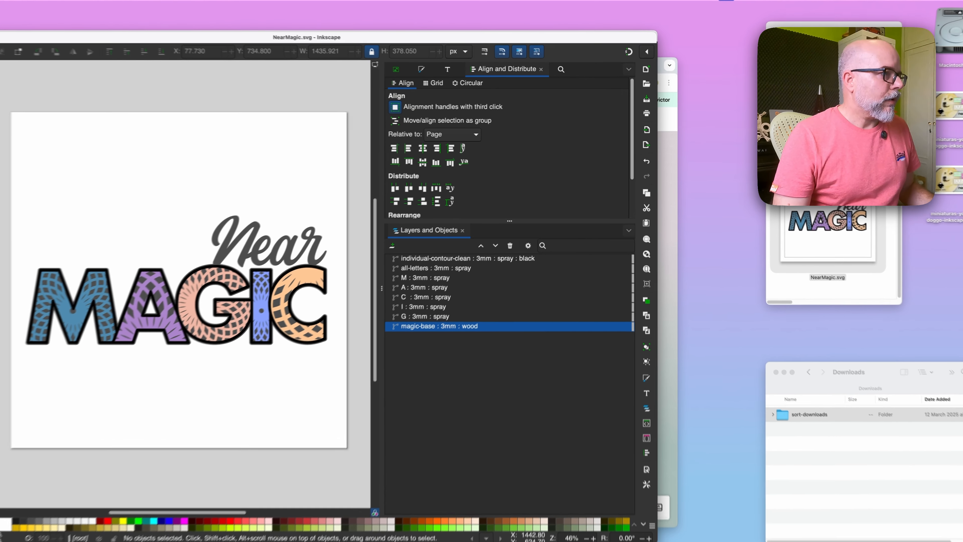
{"action": "left_click", "coordinate": [329, 239]}
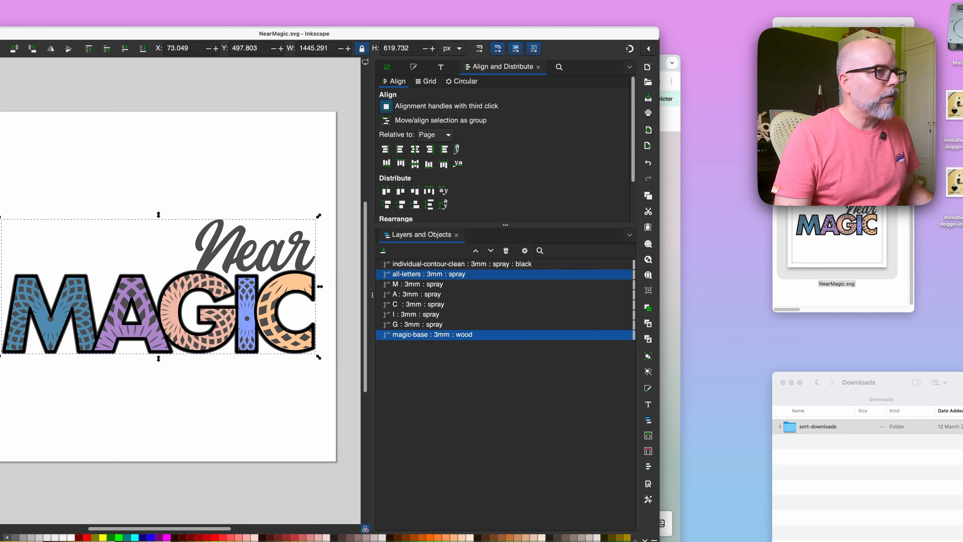
- Load NearMagic.svg from the Demo folder into the NearSolid web app
{"action": "left_click", "coordinate": [839, 190]}
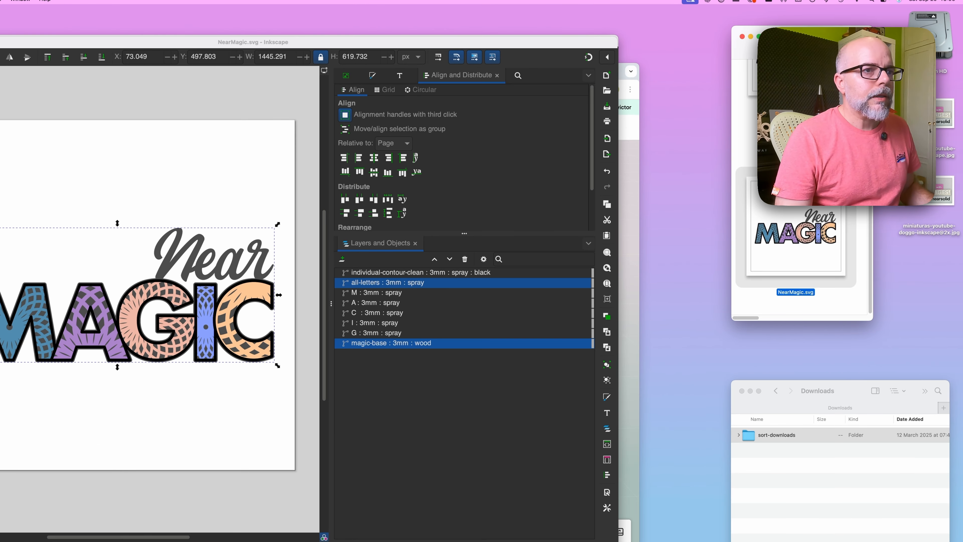
{"action": "left_click_drag", "start_coordinate": [839, 189], "coordinate": [422, 215]}
{"action": "key", "text": "super+Tab"}
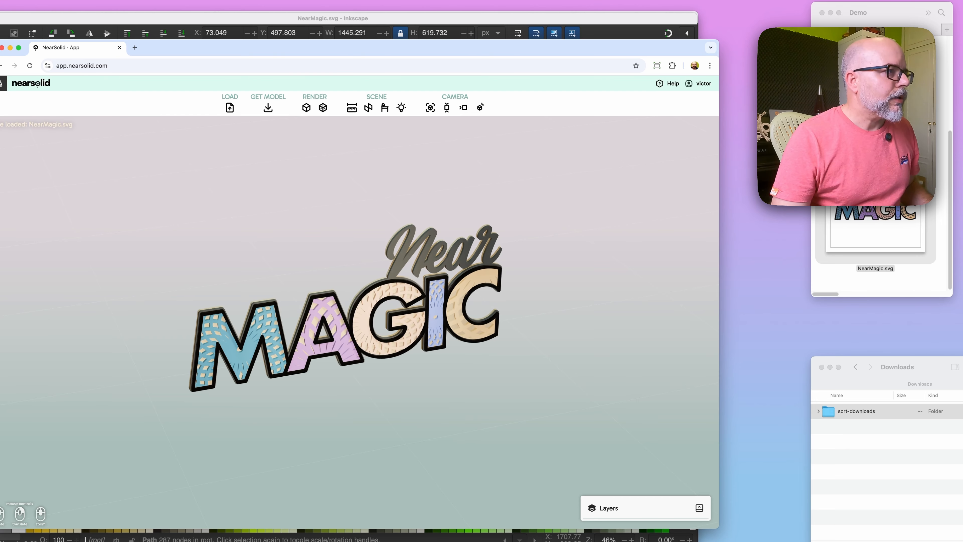
- Preview the 3D model with its layers exploded and in the furnished scene setup, restoring the plain view after each
{"action": "left_click", "coordinate": [369, 107]}
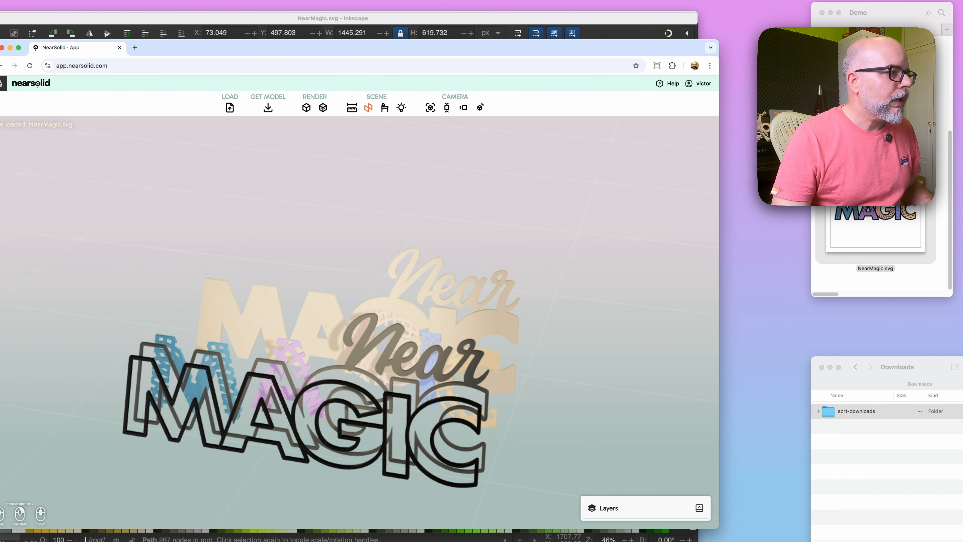
{"action": "left_click", "coordinate": [368, 107]}
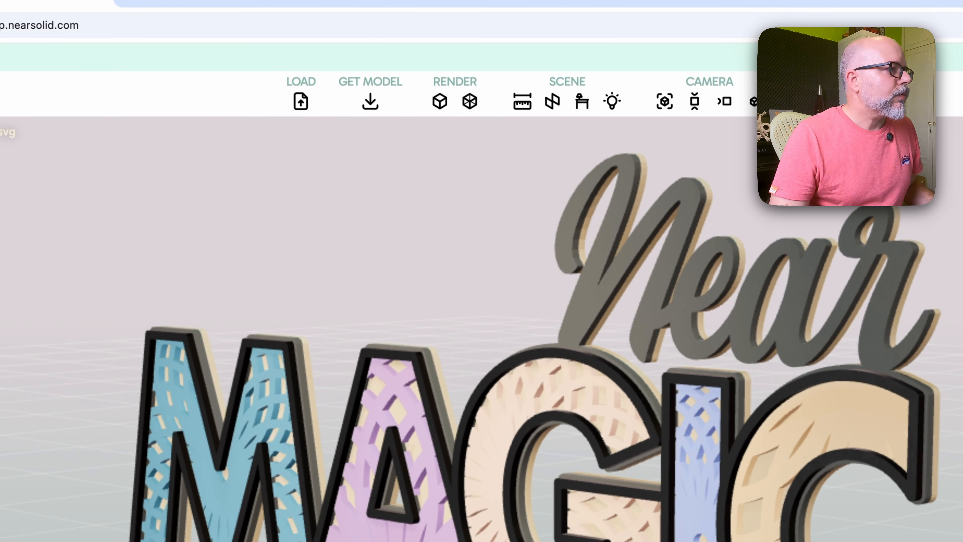
{"action": "left_click", "coordinate": [371, 102]}
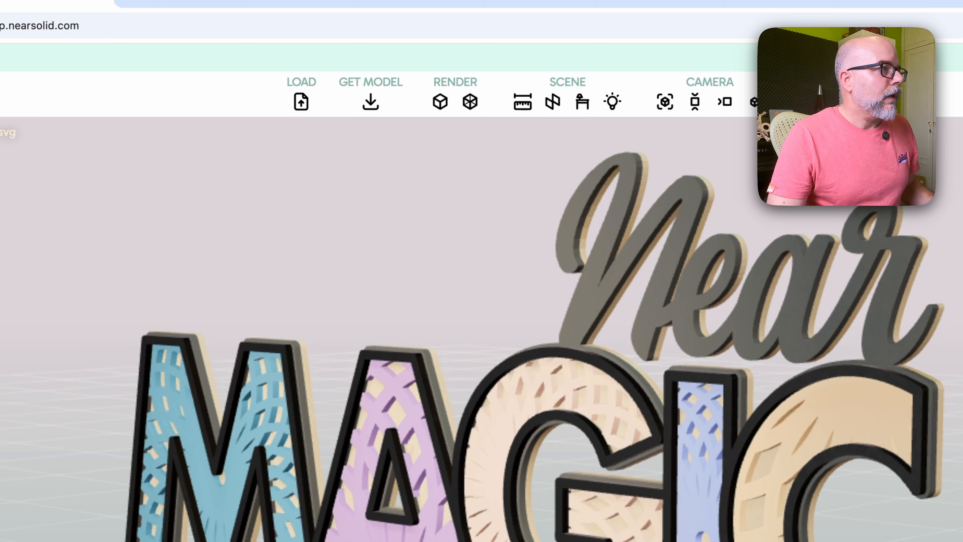
{"action": "left_click", "coordinate": [582, 102]}
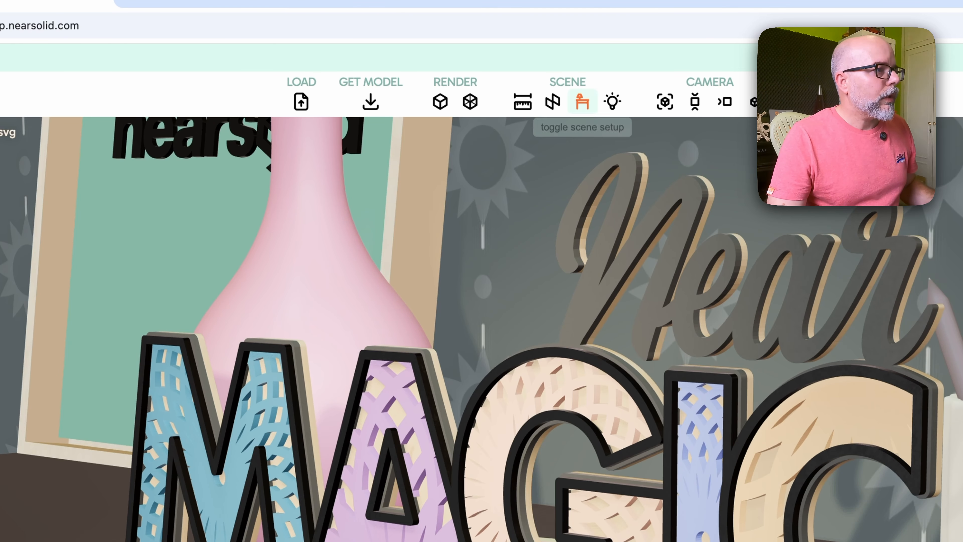
{"action": "left_click_drag", "start_coordinate": [531, 289], "coordinate": [562, 323]}
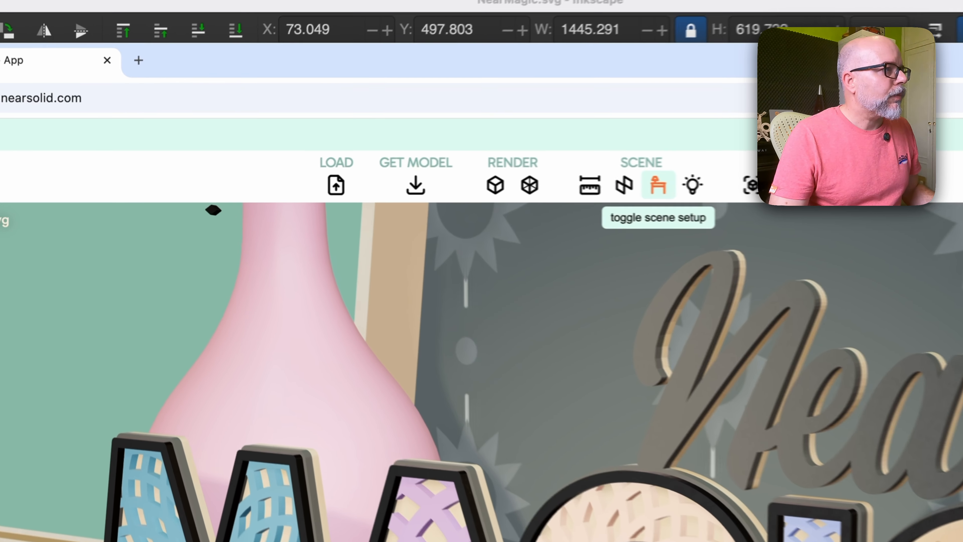
{"action": "left_click", "coordinate": [581, 184]}
- Save a model screenshot of the lettering as a PNG and bring the Downloads folder into focus
{"action": "left_click", "coordinate": [369, 185]}
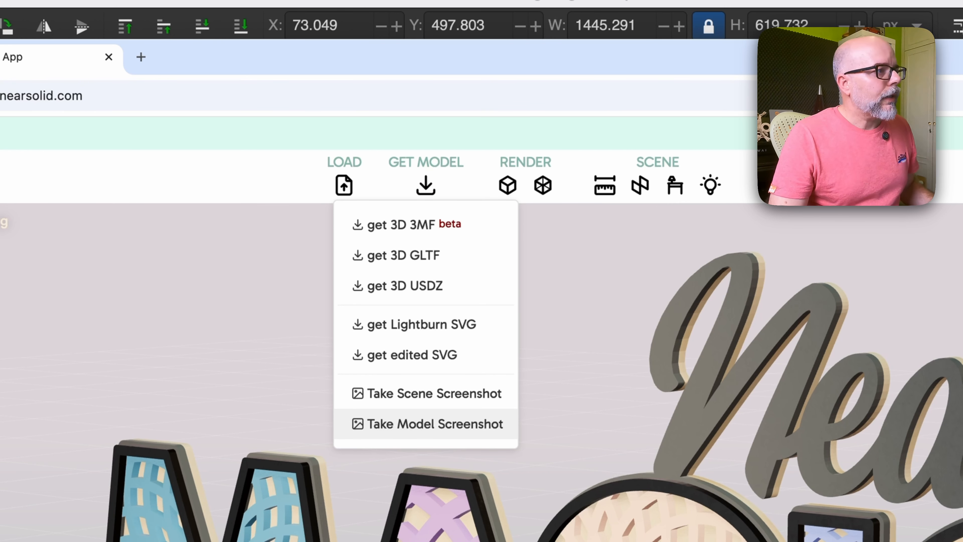
{"action": "left_click", "coordinate": [435, 425]}
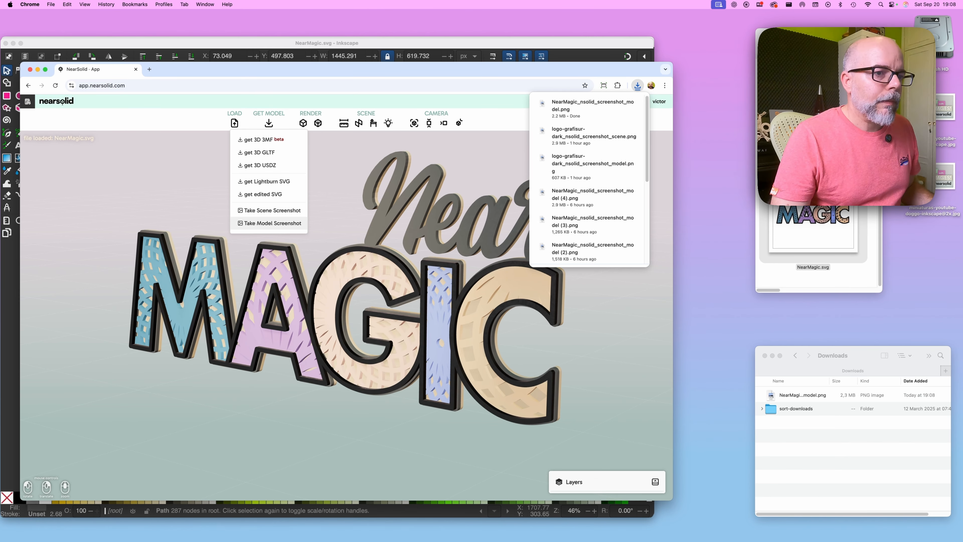
{"action": "left_click", "coordinate": [854, 441]}
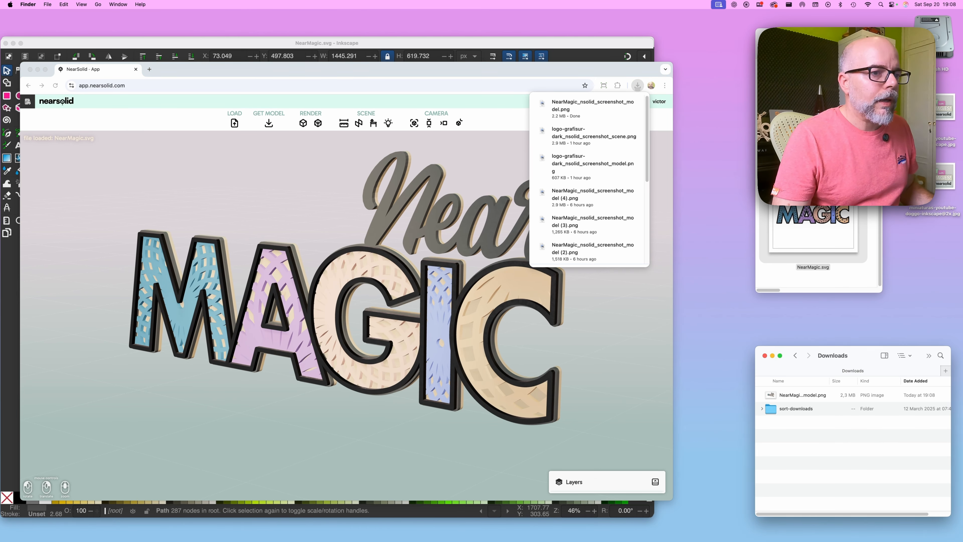
- Switch to Affinity Designer and place the downloaded NearMagic model PNG above the background group of the NEAR MAGIC artboard
{"action": "key", "text": "super+Tab"}
{"action": "key", "text": "super+Tab"}
{"action": "key", "text": "super+Tab"}
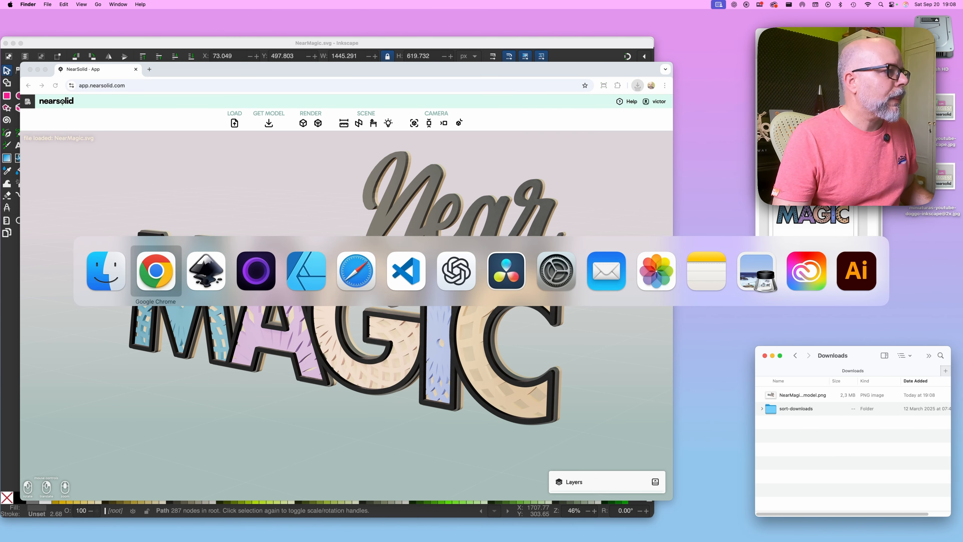
{"action": "key", "text": "super+Tab"}
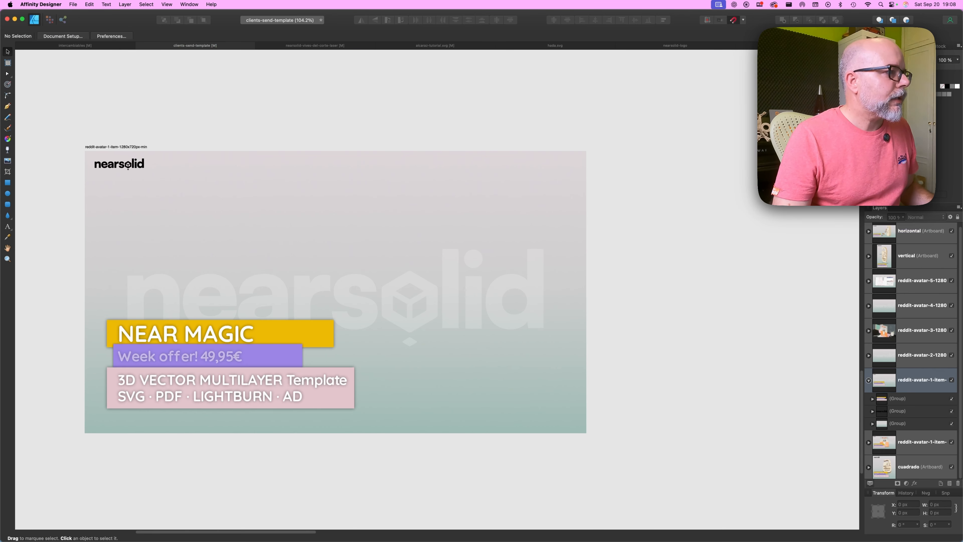
{"action": "left_click", "coordinate": [428, 357]}
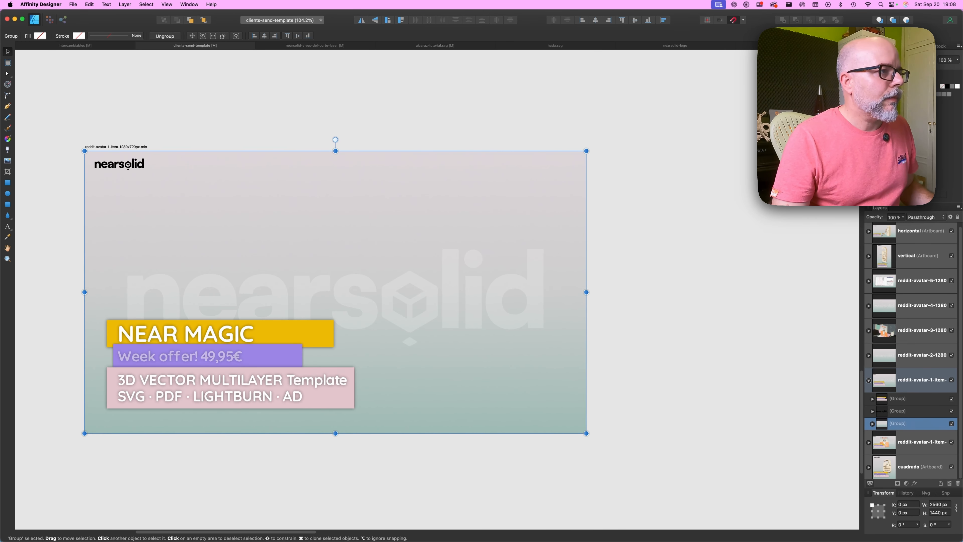
{"action": "key", "text": "super+Tab"}
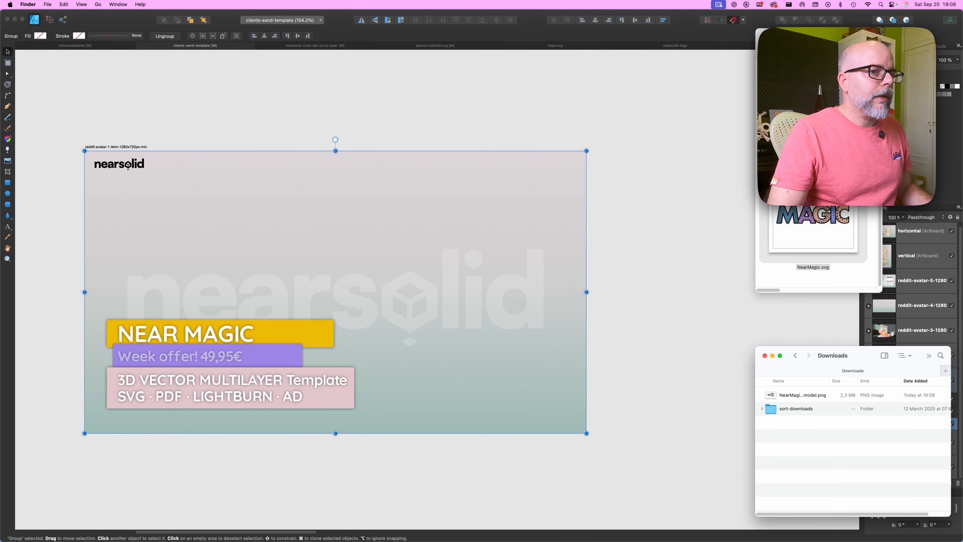
{"action": "left_click_drag", "start_coordinate": [801, 395], "coordinate": [308, 302]}
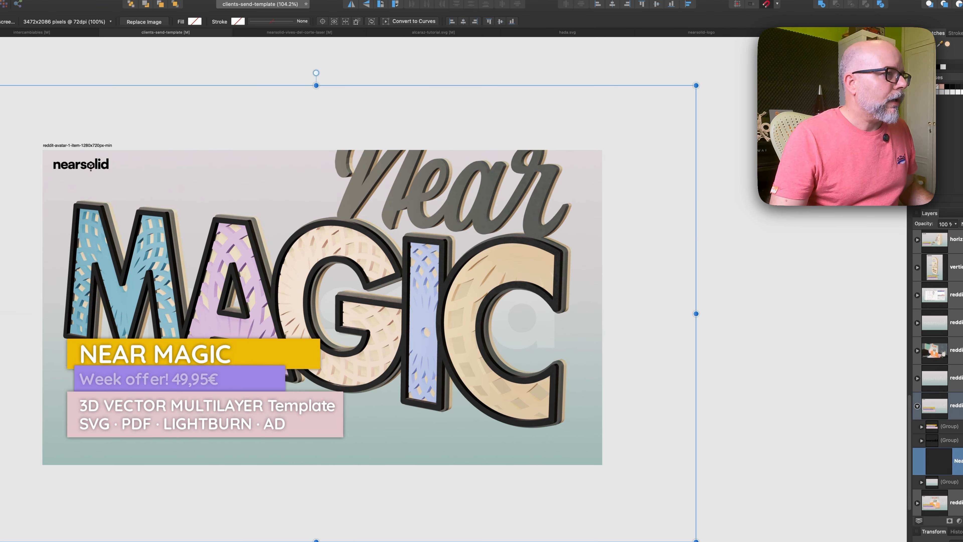
- Scale down the placed model image and position it in the artboard's right half so the whole lettering fits
{"action": "left_click_drag", "start_coordinate": [696, 85], "coordinate": [530, 185]}
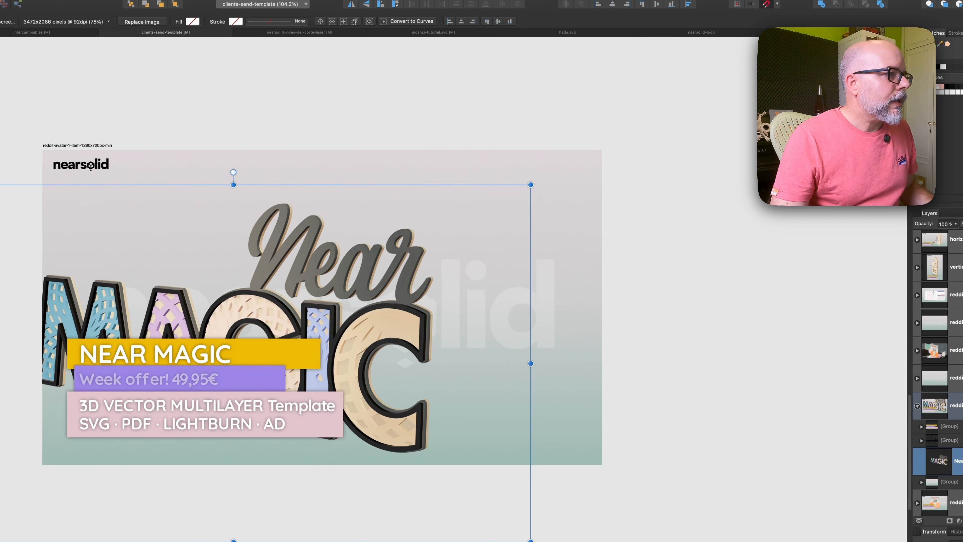
{"action": "left_click_drag", "start_coordinate": [383, 319], "coordinate": [512, 288]}
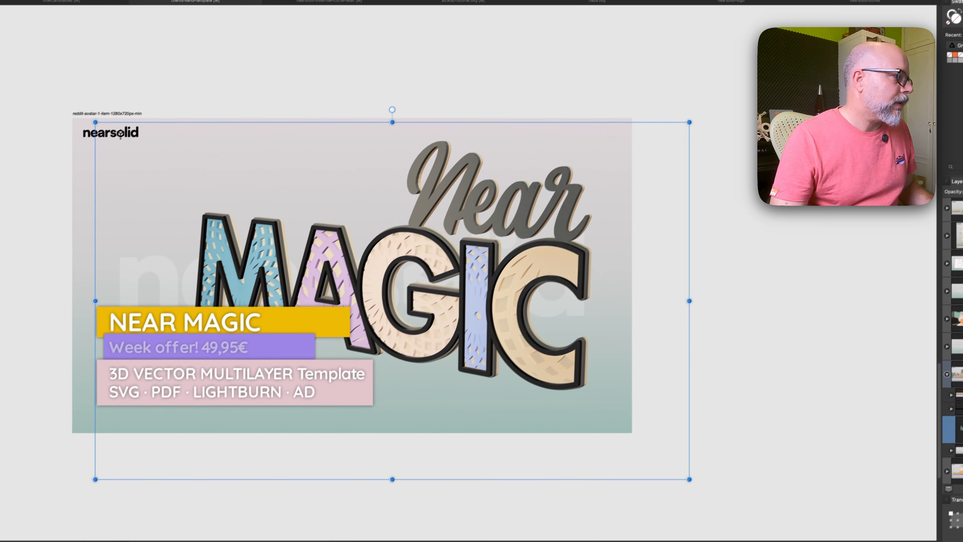
{"action": "left_click_drag", "start_coordinate": [101, 473], "coordinate": [188, 420]}
{"action": "left_click_drag", "start_coordinate": [444, 276], "coordinate": [438, 276]}
{"action": "key", "text": "Escape"}
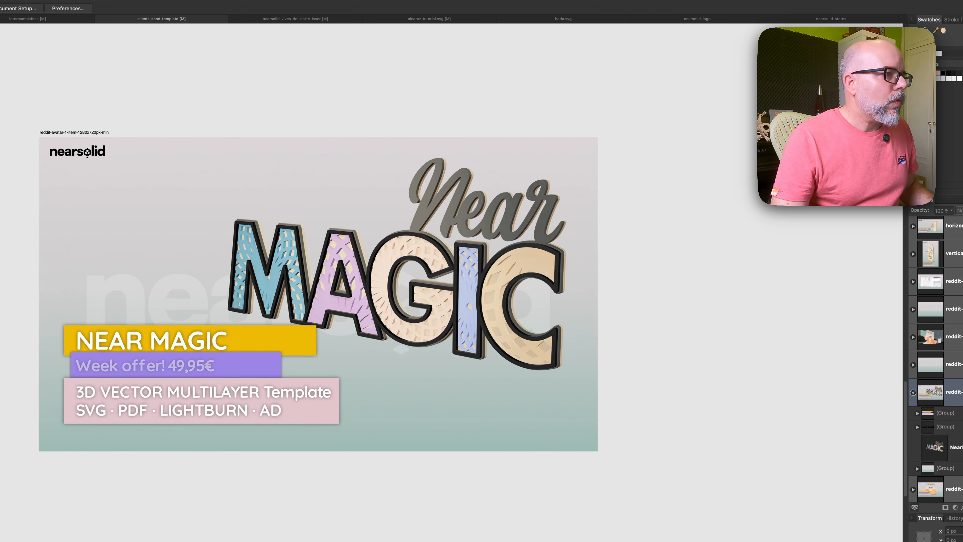
- Duplicate the finished NEAR MAGIC artboard and place the copy to the right, level with the original
{"action": "scroll", "coordinate": [481, 332], "scroll_direction": "down", "scroll_amount": 3}
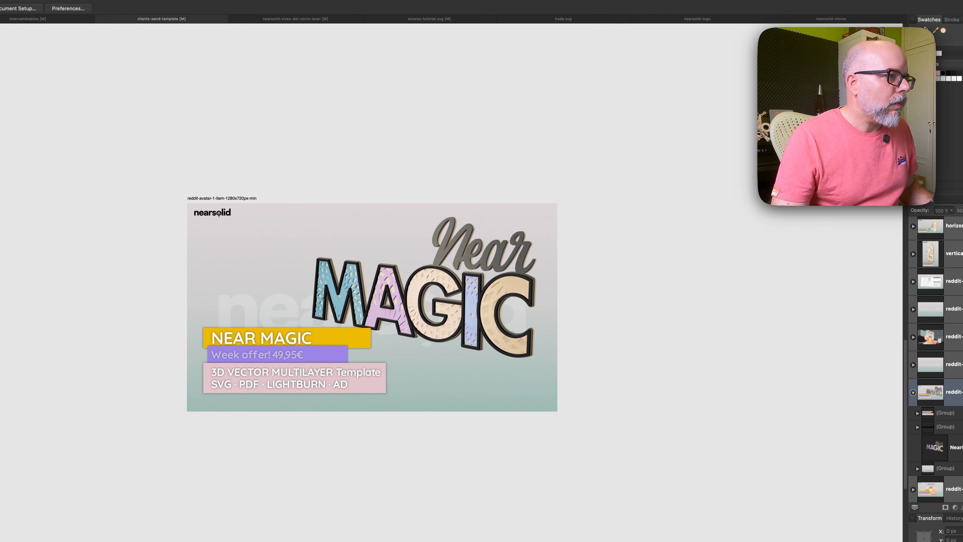
{"action": "scroll", "coordinate": [372, 308], "scroll_direction": "right", "scroll_amount": 5}
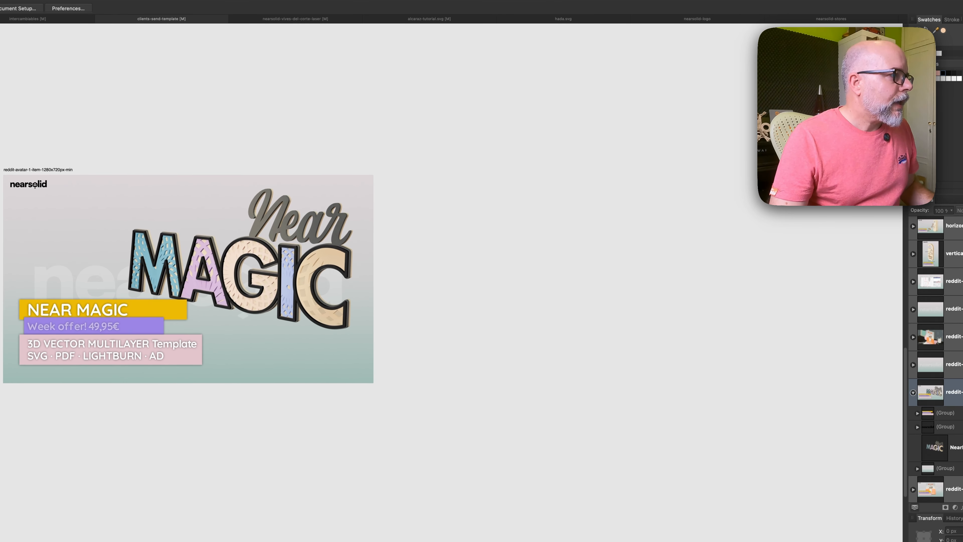
{"action": "left_click", "coordinate": [73, 192]}
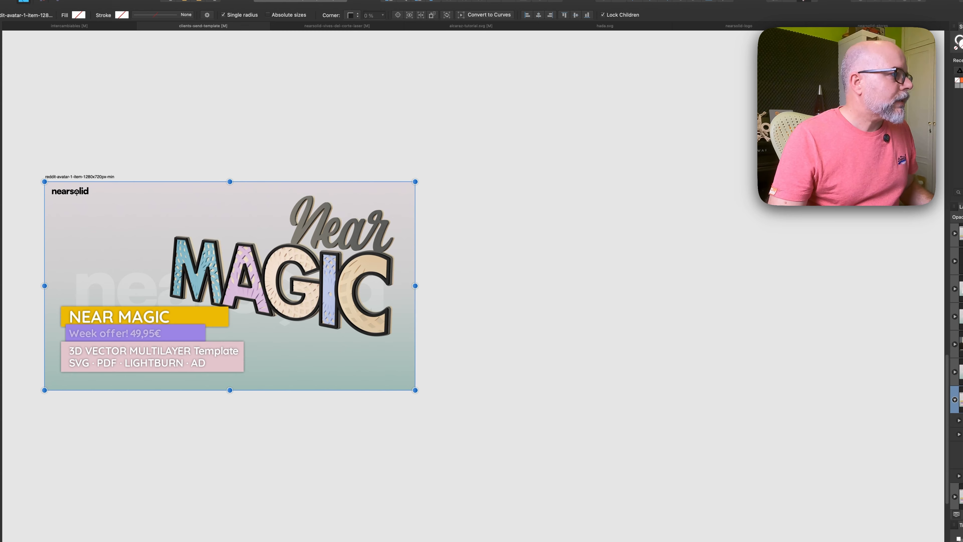
{"action": "left_click_drag", "start_coordinate": [76, 192], "coordinate": [513, 192], "text": "alt"}
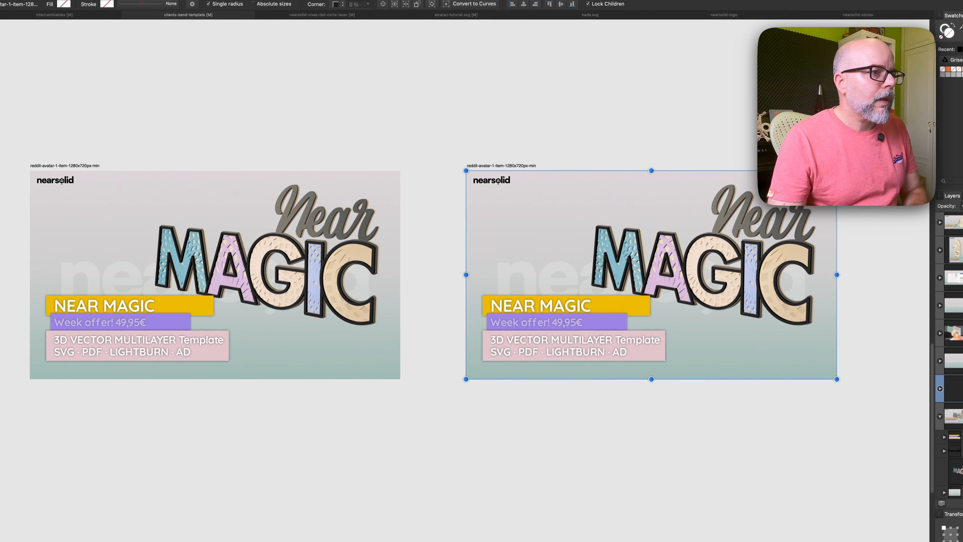
- Delete the offer label group and the model image from the duplicated artboard
{"action": "left_click", "coordinate": [576, 337]}
{"action": "key", "text": "Delete"}
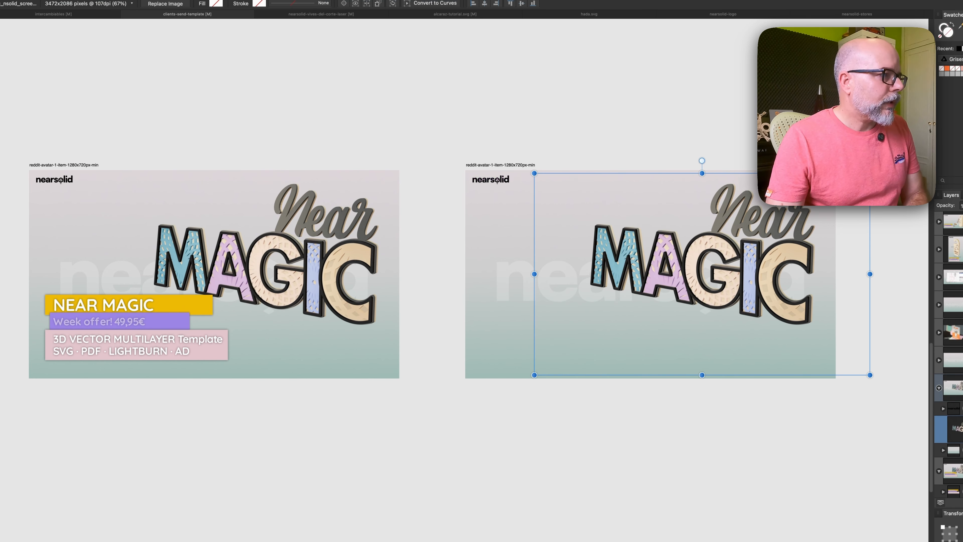
{"action": "key", "text": "Delete"}
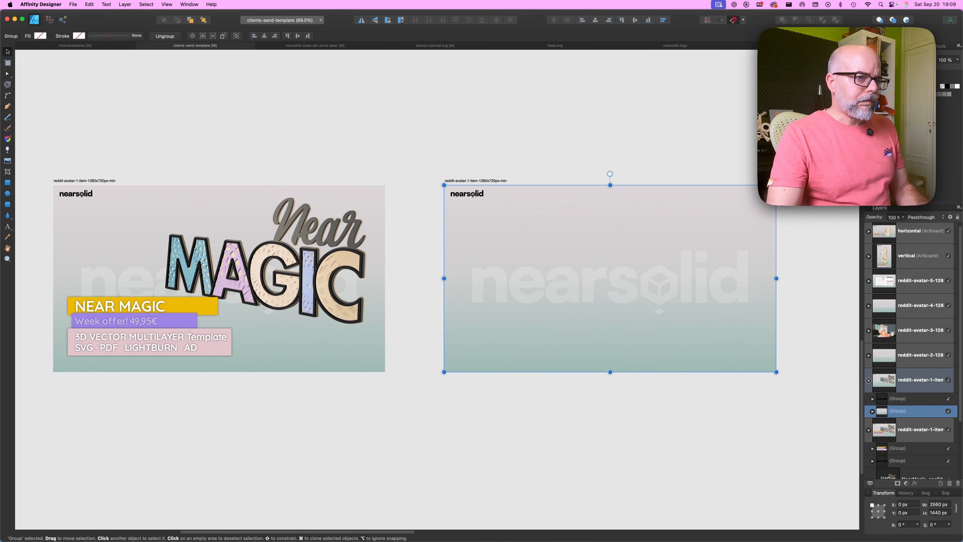
- Switch to NearSolid, apply the top right view, show the dimension rulers and frame the whole model
{"action": "key", "text": "super+Tab"}
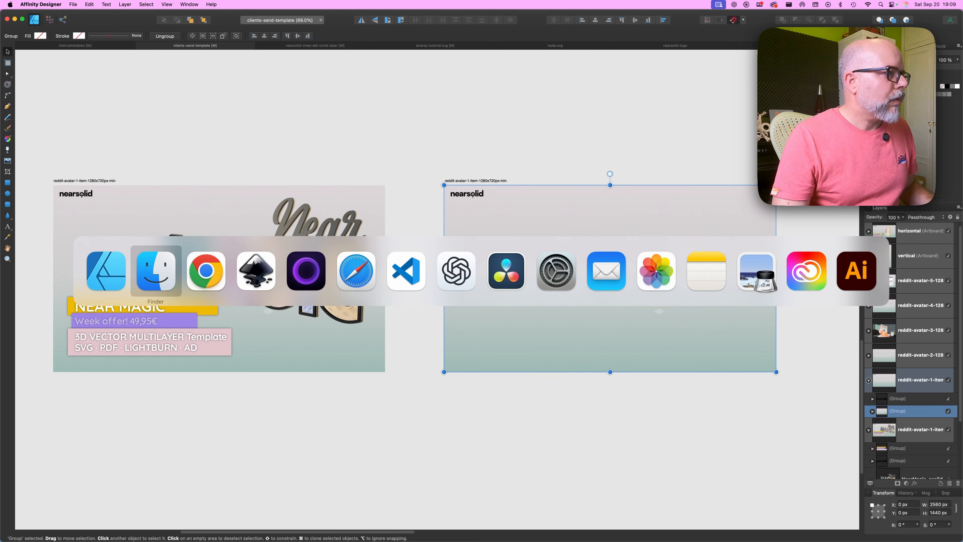
{"action": "key", "text": "super+Tab"}
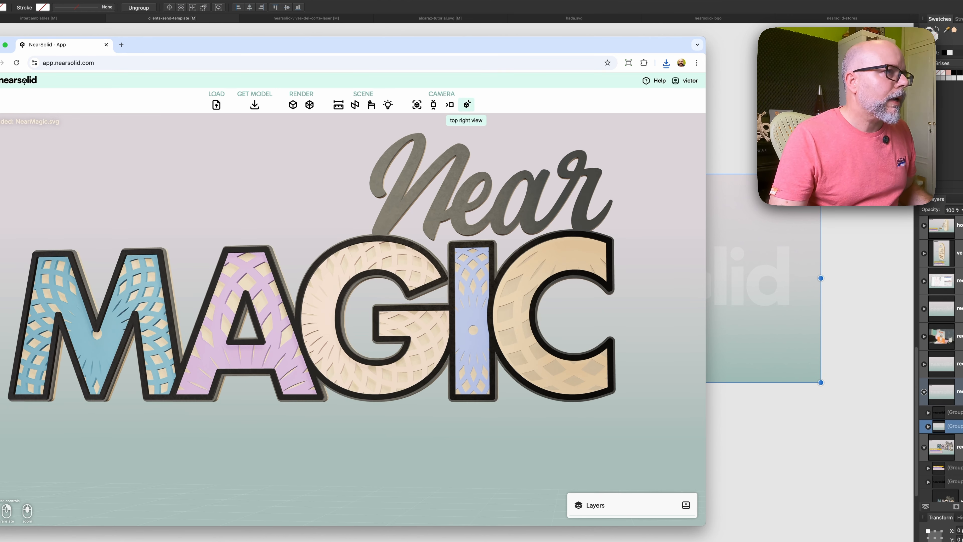
{"action": "left_click", "coordinate": [467, 104]}
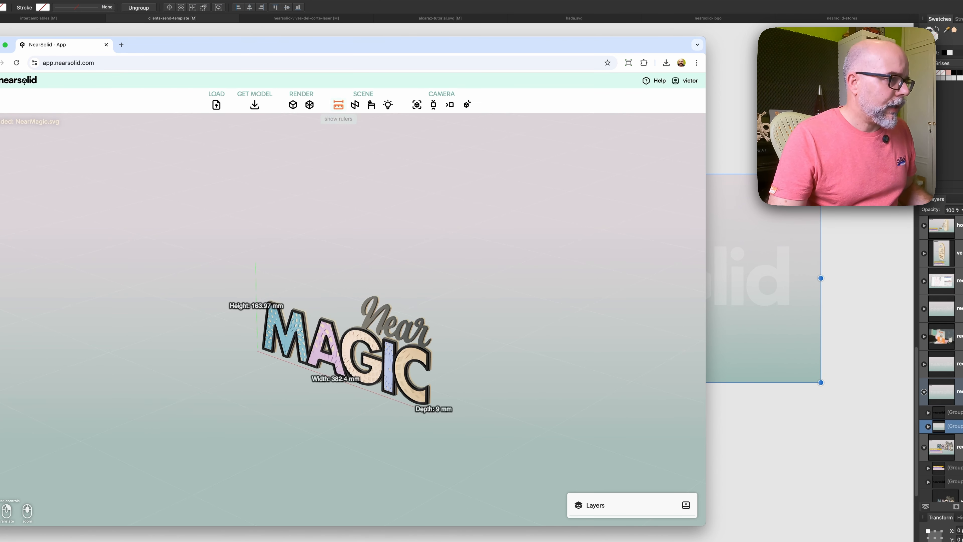
{"action": "scroll", "coordinate": [341, 320], "scroll_direction": "up", "scroll_amount": 10}
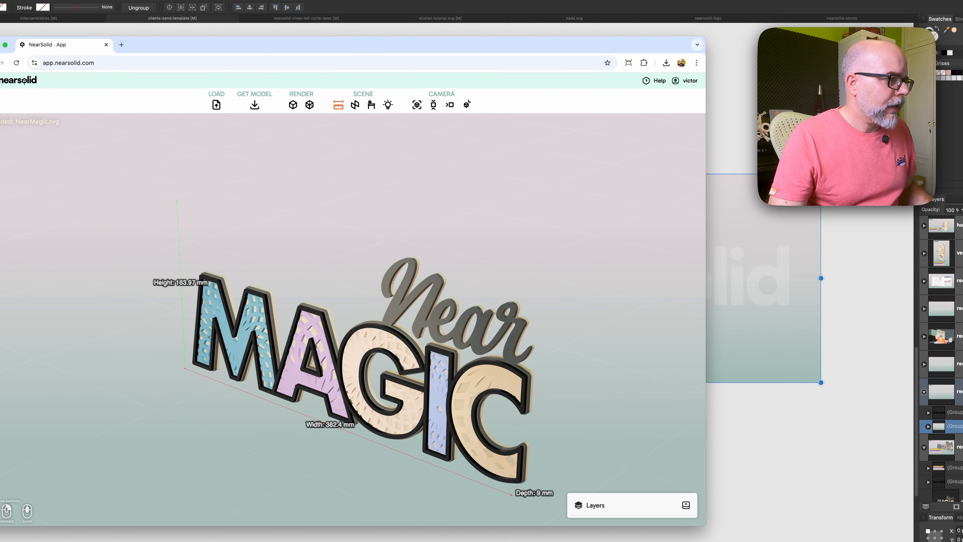
{"action": "mouse_move", "coordinate": [341, 319]}
{"action": "left_mouse_down"}
{"action": "mouse_move", "coordinate": [364, 286]}
{"action": "mouse_move", "coordinate": [336, 311]}
{"action": "left_mouse_up"}
{"action": "right_click_drag", "start_coordinate": [337, 310], "coordinate": [322, 246]}
{"action": "scroll", "coordinate": [341, 320], "scroll_direction": "up", "scroll_amount": 3}
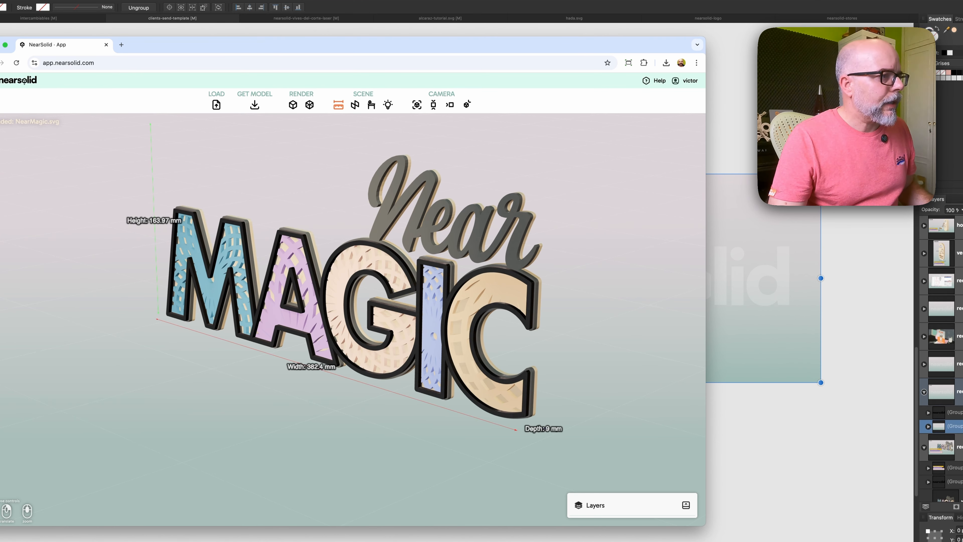
{"action": "left_click_drag", "start_coordinate": [342, 319], "coordinate": [345, 305]}
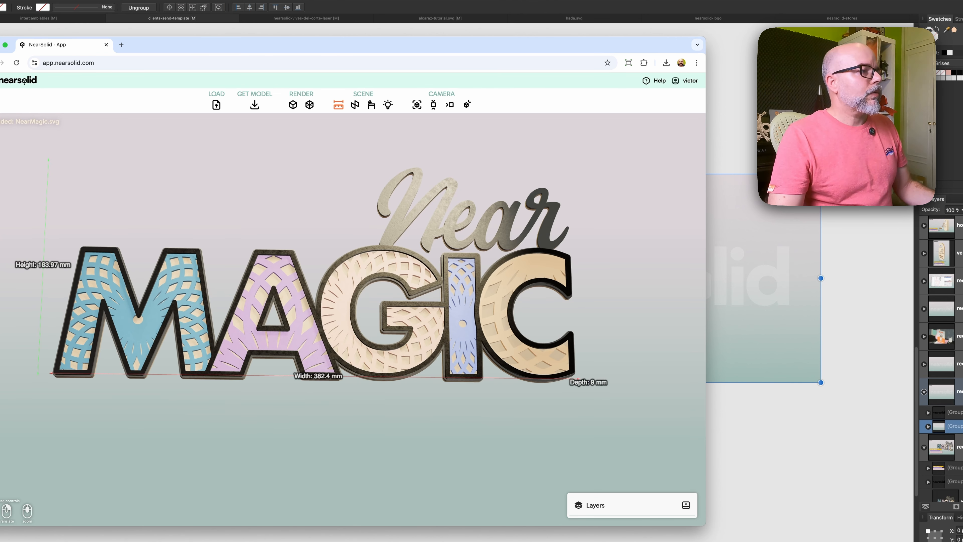
- Take a model screenshot of the lettering with its dimension rulers shown
{"action": "left_click", "coordinate": [254, 105]}
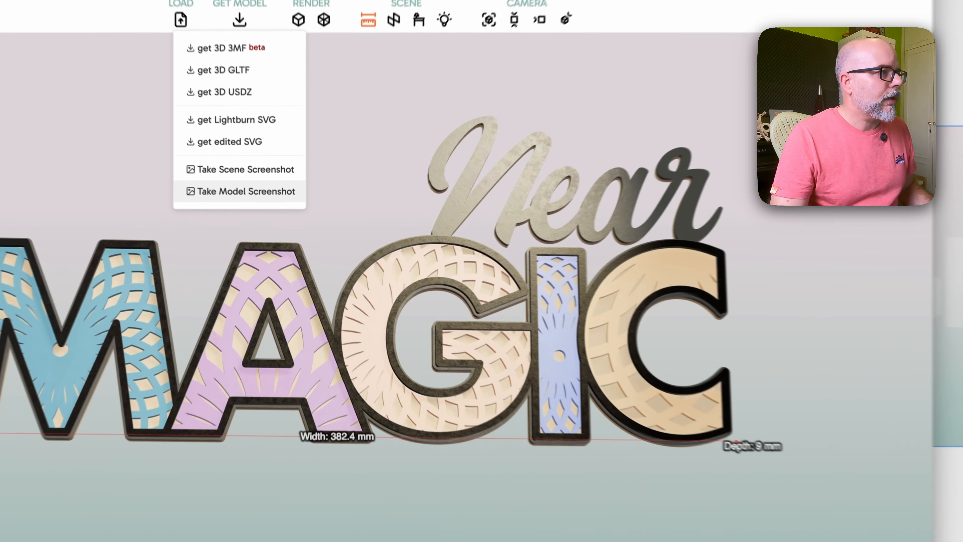
{"action": "left_click", "coordinate": [269, 224]}
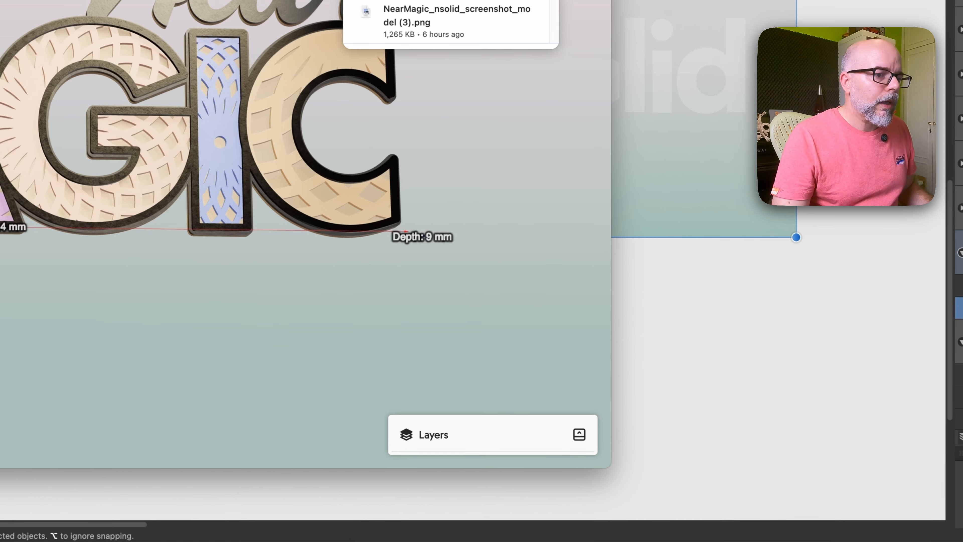
{"action": "mouse_move", "coordinate": [700, 512]}
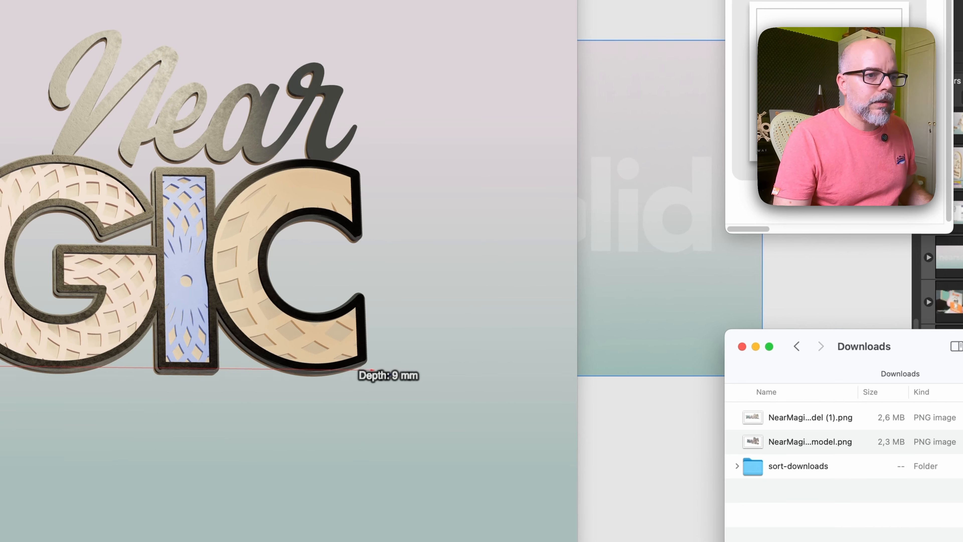
- Place the new model screenshot in the empty artboard in Affinity Designer, positioned so the whole lettering and its dimension labels fit
{"action": "left_click", "coordinate": [810, 418]}
{"action": "left_click_drag", "start_coordinate": [719, 416], "coordinate": [479, 263]}
{"action": "key", "text": "super+Tab"}
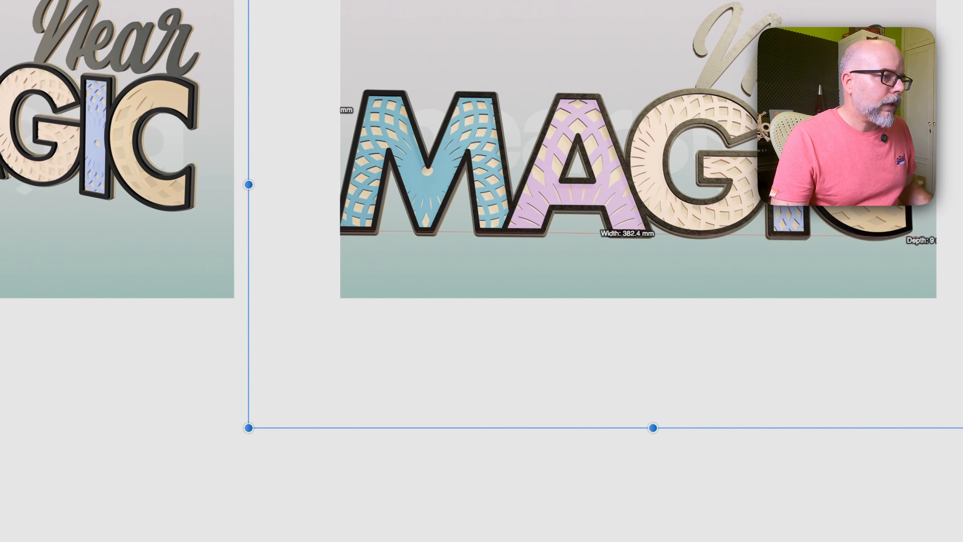
{"action": "left_click_drag", "start_coordinate": [188, 453], "coordinate": [304, 385]}
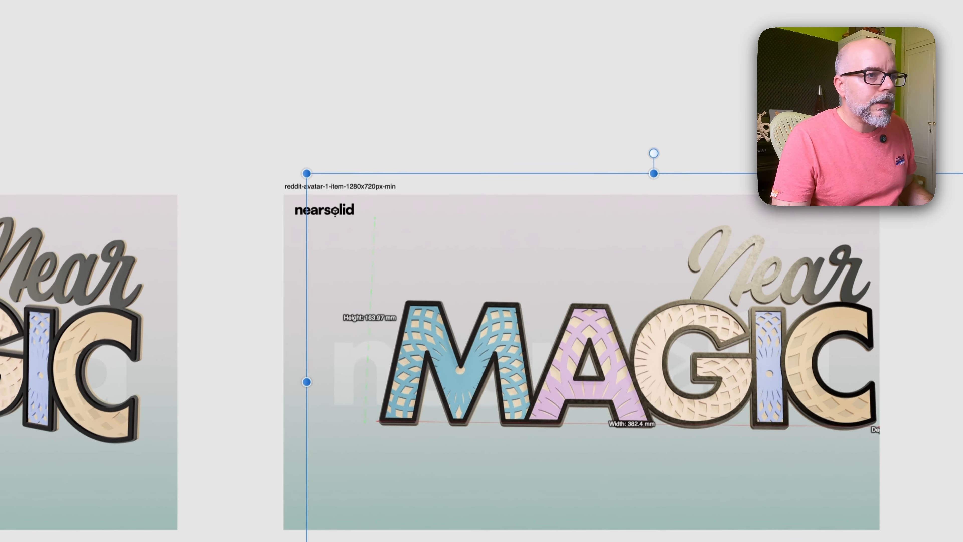
{"action": "left_click_drag", "start_coordinate": [520, 274], "coordinate": [475, 291]}
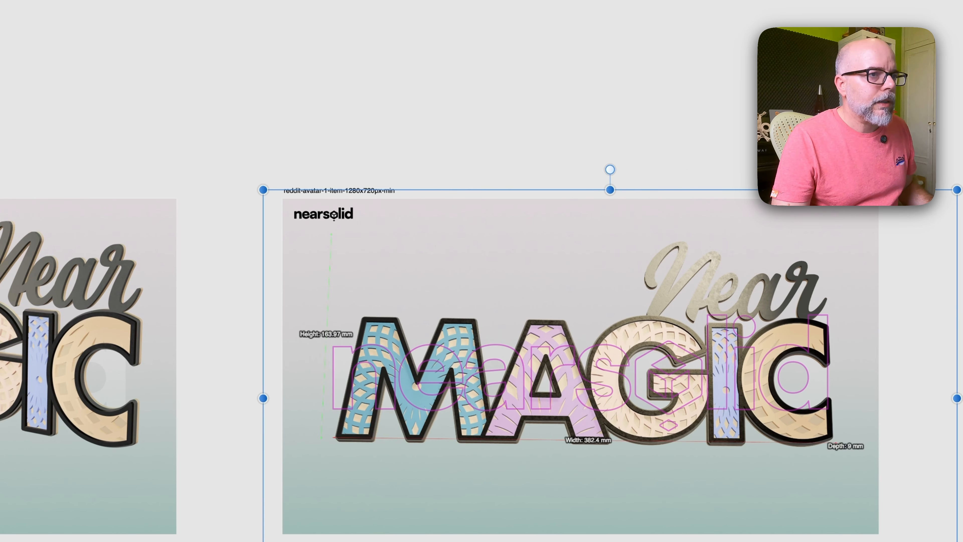
{"action": "key", "text": "Escape"}
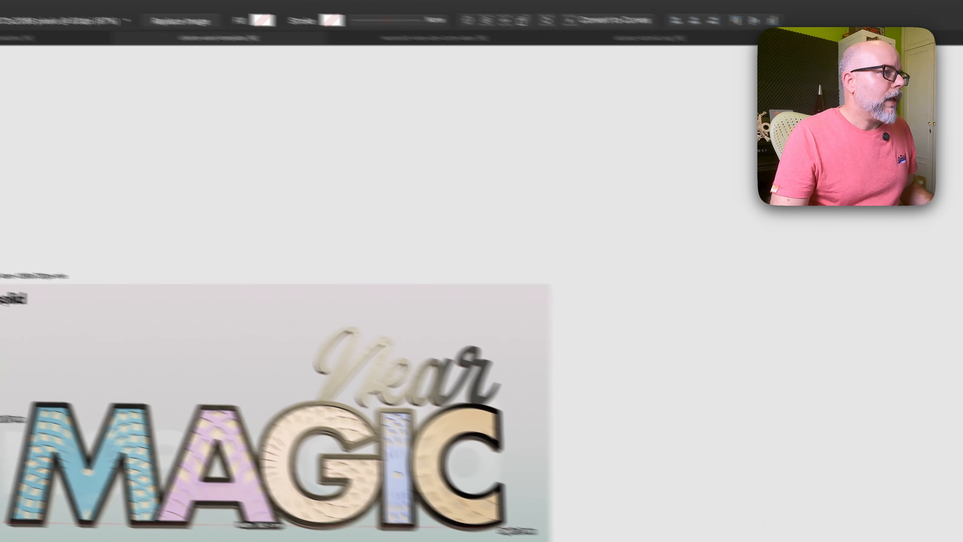
- Duplicate the dimensioned lettering artboard to the right, level with the original, and delete the model image from the copy
{"action": "scroll", "coordinate": [481, 279], "scroll_direction": "right", "scroll_amount": 2}
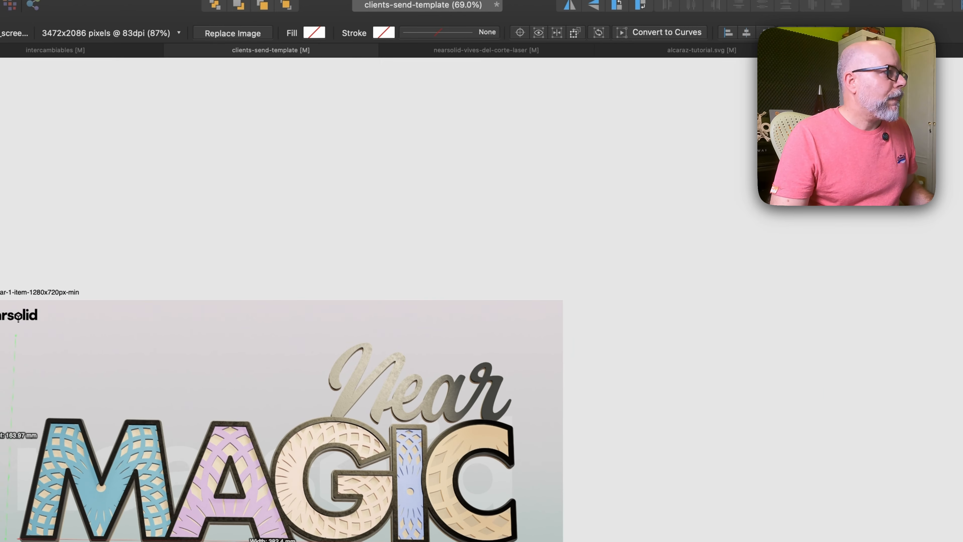
{"action": "left_click", "coordinate": [104, 265]}
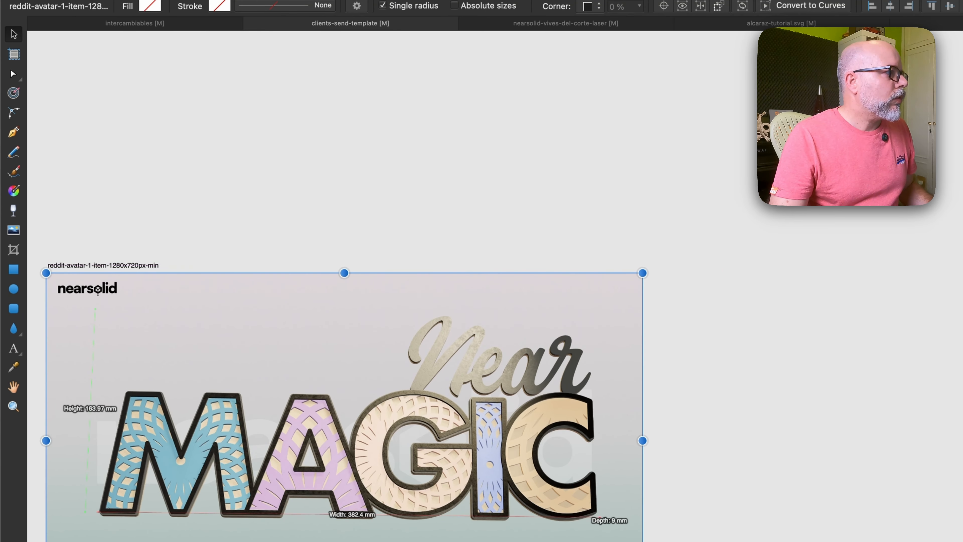
{"action": "left_click_drag", "start_coordinate": [103, 265], "coordinate": [849, 265], "text": "alt"}
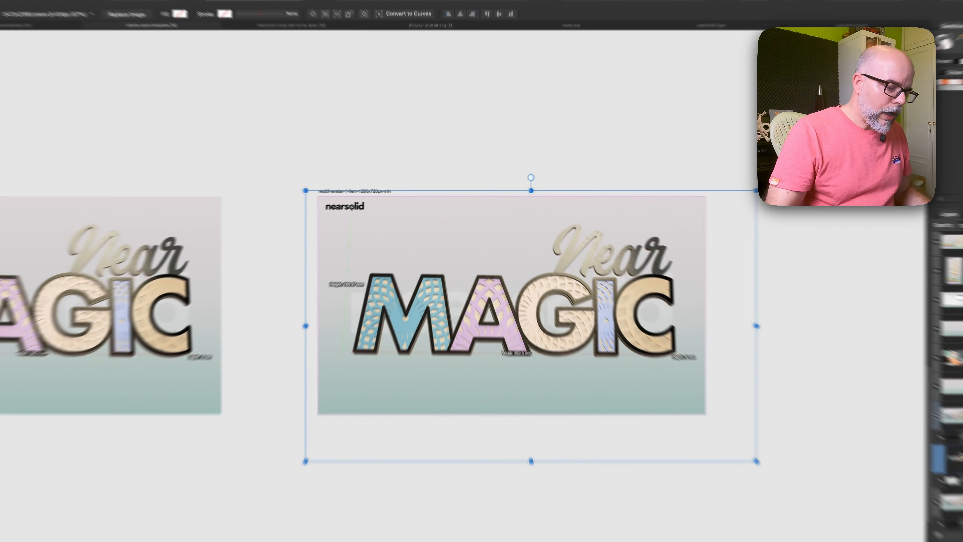
{"action": "key", "text": "Delete"}
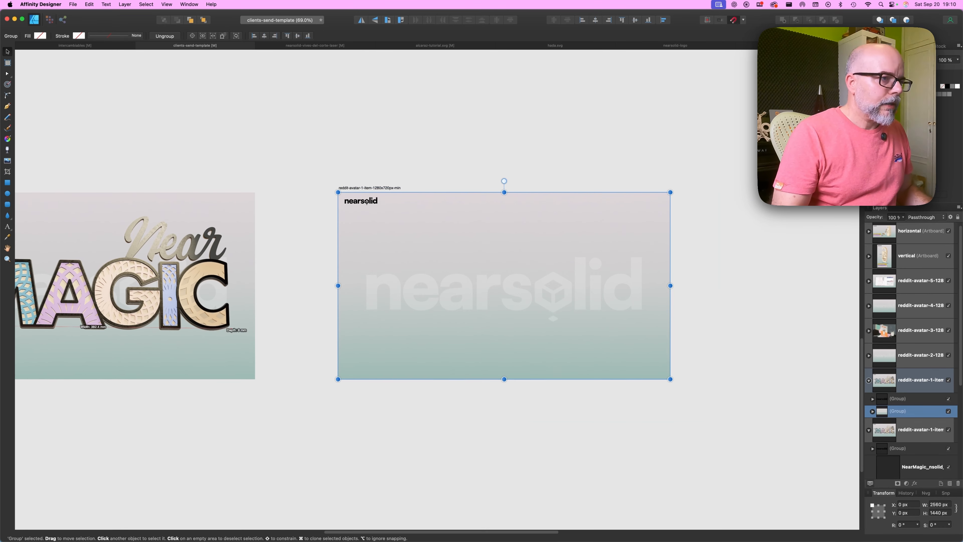
- Switch to NearSolid and examine the model with its layers exploded from the front and at an angle, ending with the layers reassembled
{"action": "key", "text": "super+Tab"}
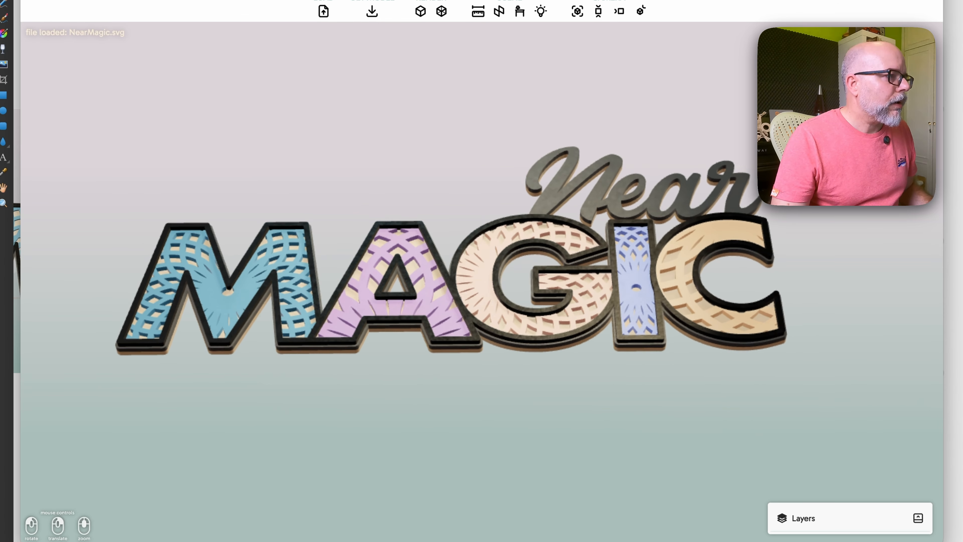
{"action": "left_click", "coordinate": [500, 11]}
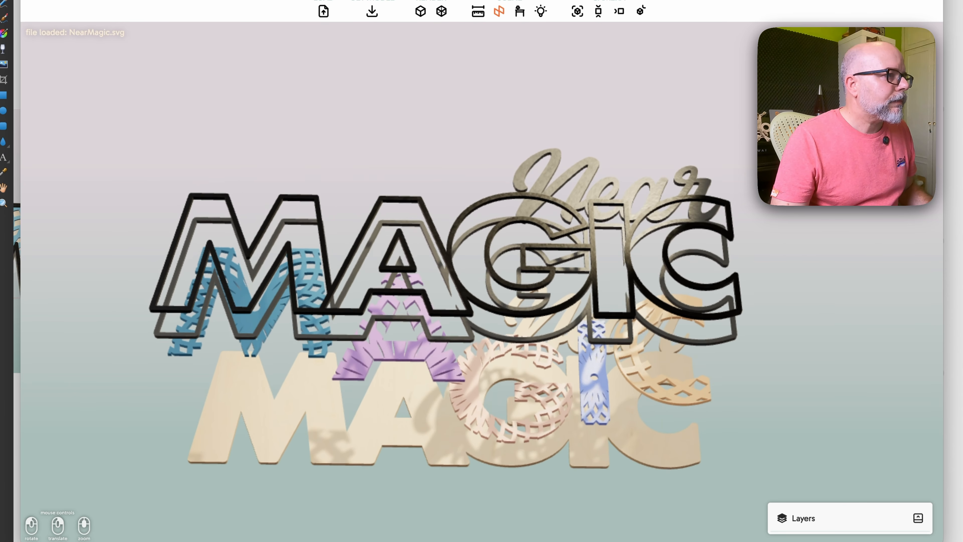
{"action": "left_click", "coordinate": [499, 11]}
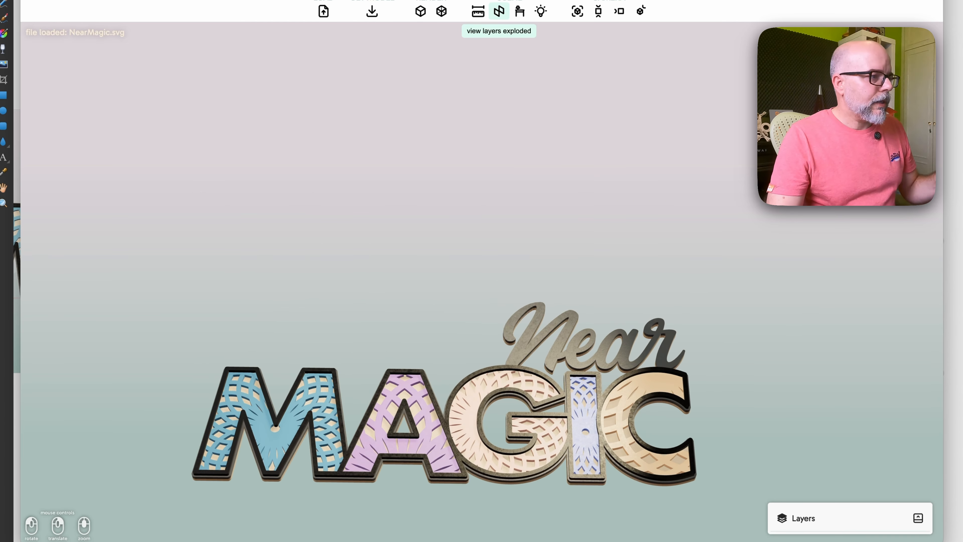
{"action": "left_click", "coordinate": [499, 11]}
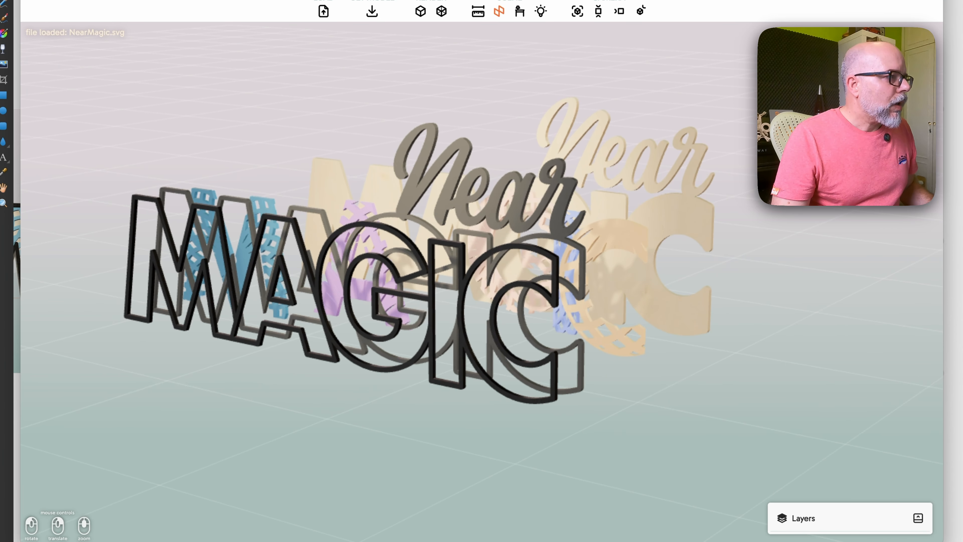
{"action": "left_click", "coordinate": [500, 11]}
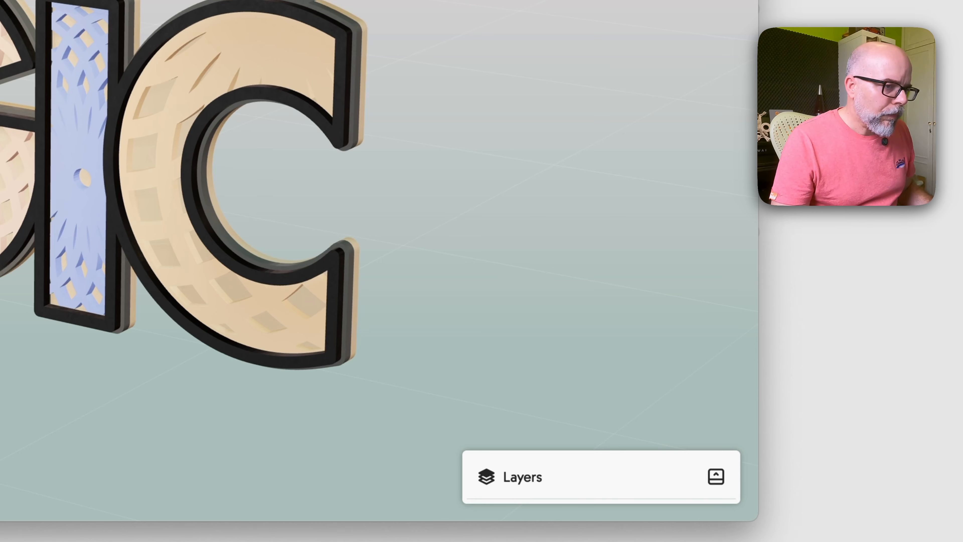
- Change the magic-base layer's material to Acrylic Sheet Opaque with the grey colour #c9c9c9
{"action": "left_click", "coordinate": [716, 477]}
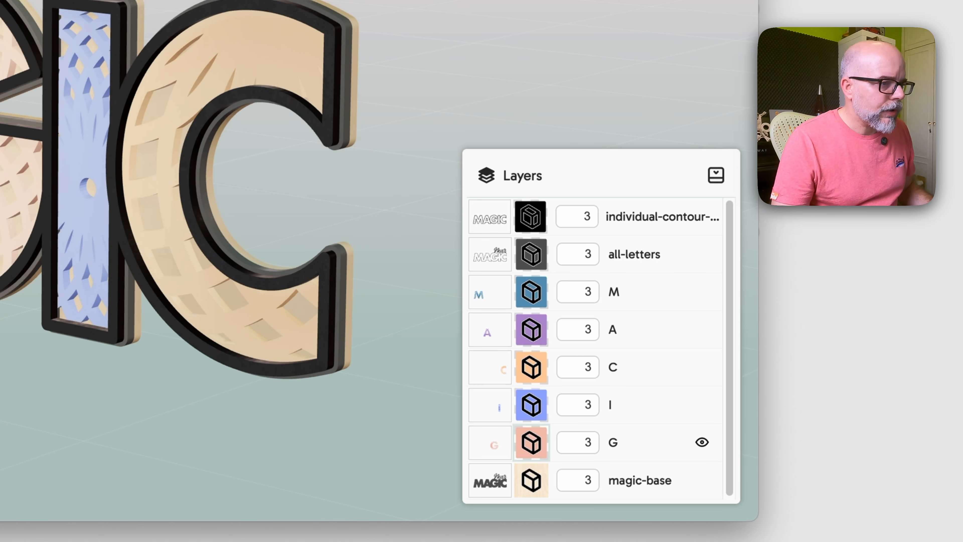
{"action": "left_click", "coordinate": [531, 480]}
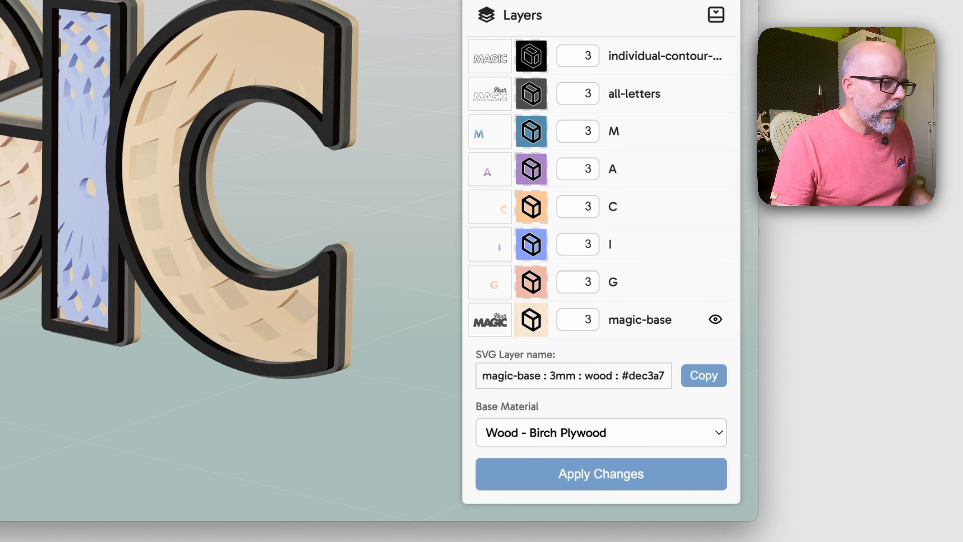
{"action": "left_click", "coordinate": [601, 433]}
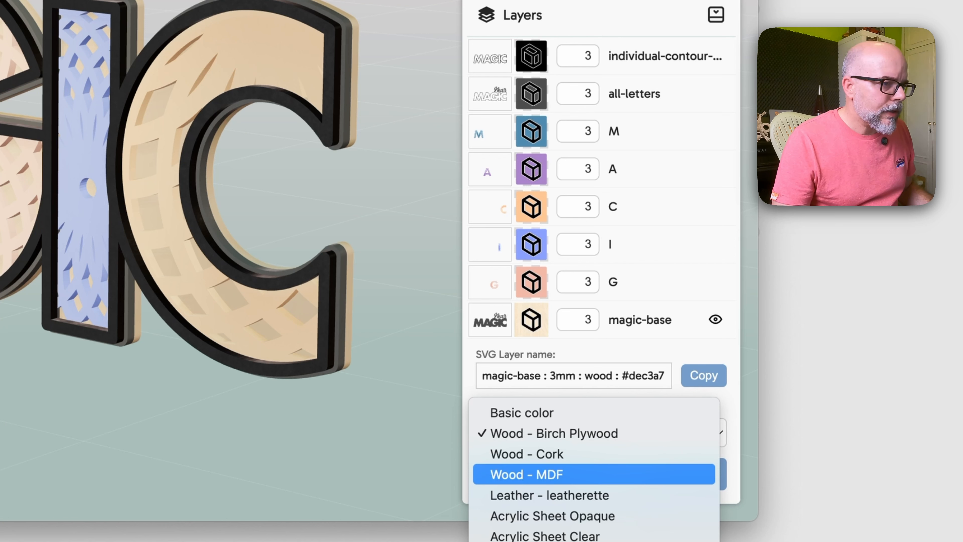
{"action": "scroll", "coordinate": [594, 474], "scroll_direction": "down", "scroll_amount": 2}
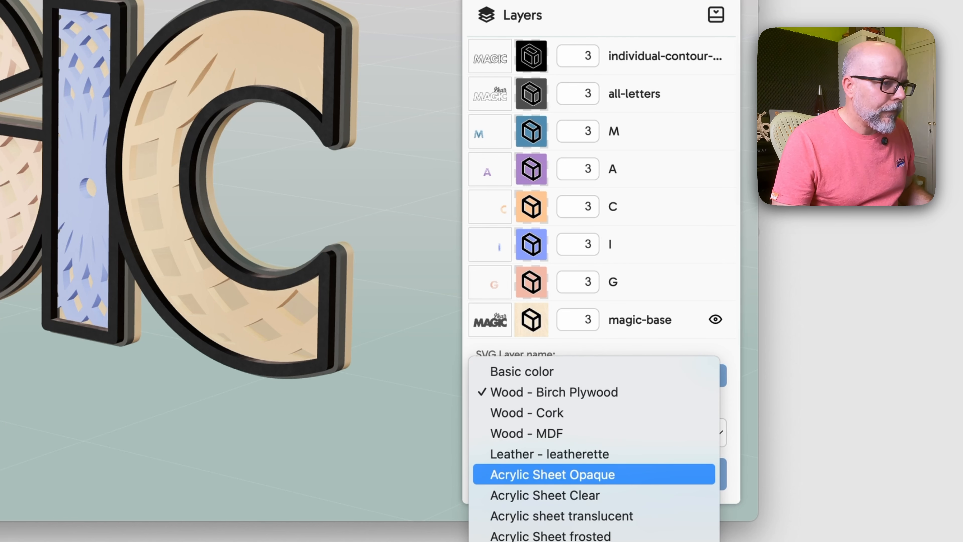
{"action": "left_click", "coordinate": [593, 475]}
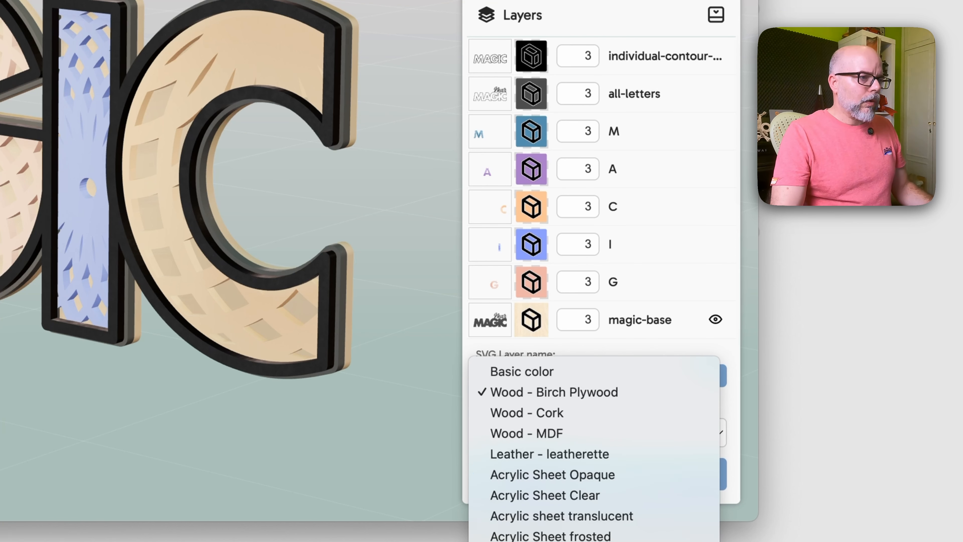
{"action": "scroll", "coordinate": [600, 258], "scroll_direction": "down", "scroll_amount": 3}
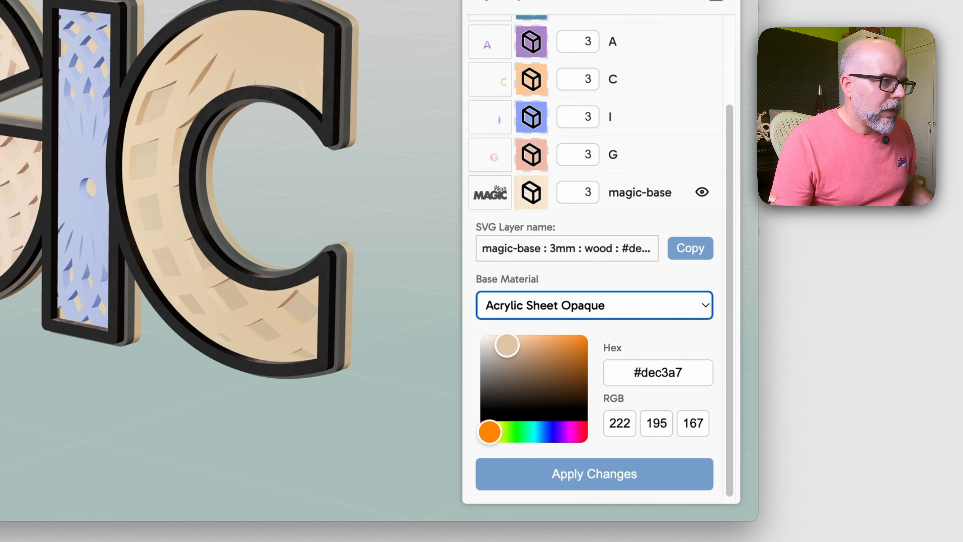
{"action": "left_click_drag", "start_coordinate": [507, 344], "coordinate": [480, 348]}
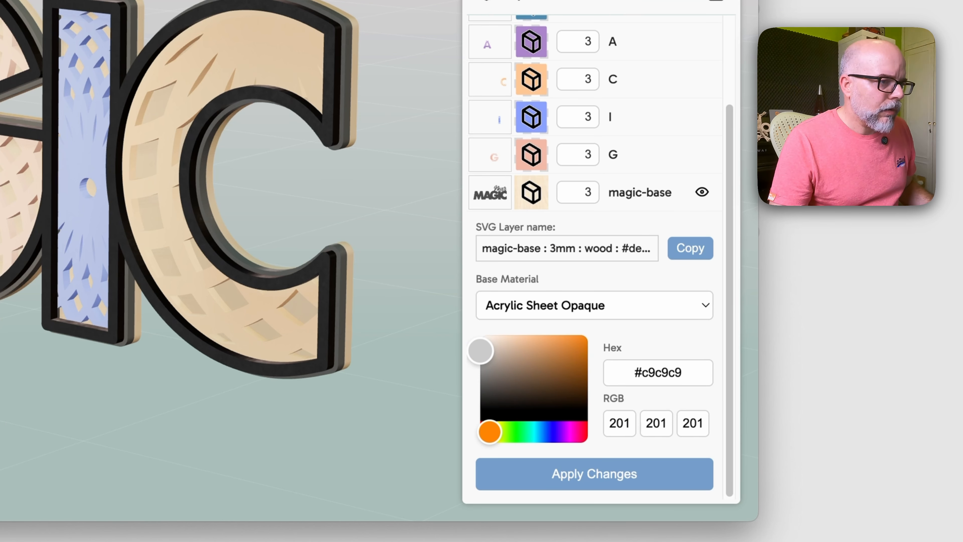
{"action": "left_click", "coordinate": [584, 474]}
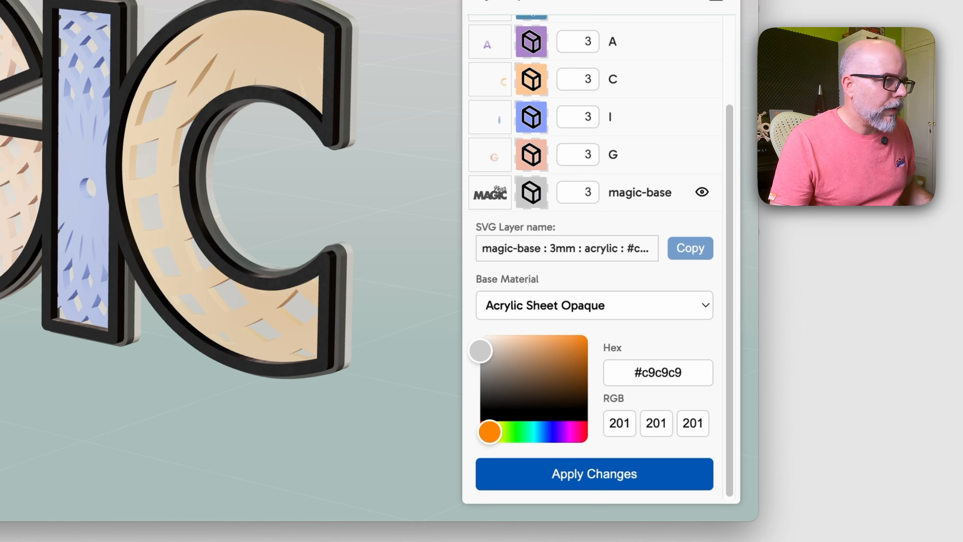
- Set the magic-base layer's thickness to 6 mm and inspect the thicker base at an angle
{"action": "left_click_drag", "start_coordinate": [289, 402], "coordinate": [216, 436]}
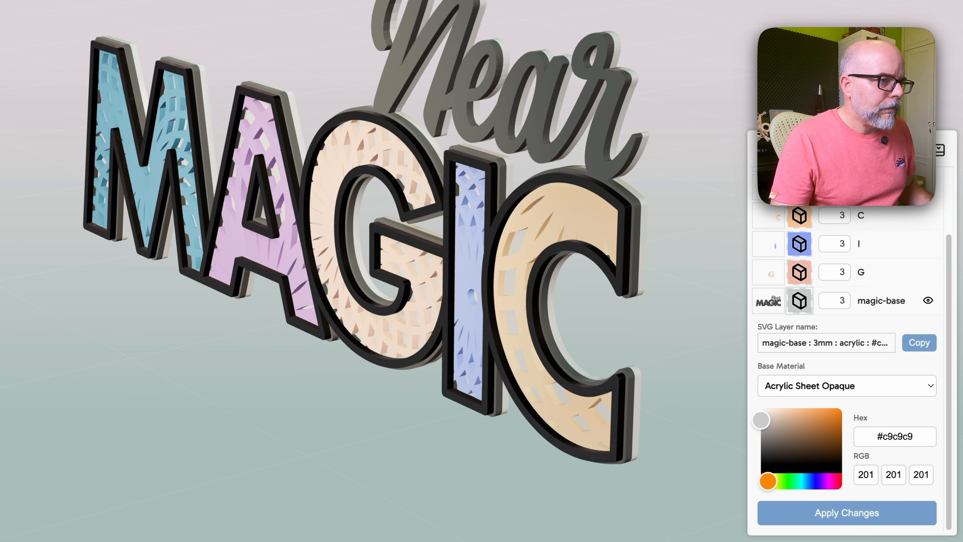
{"action": "left_click", "coordinate": [834, 300]}
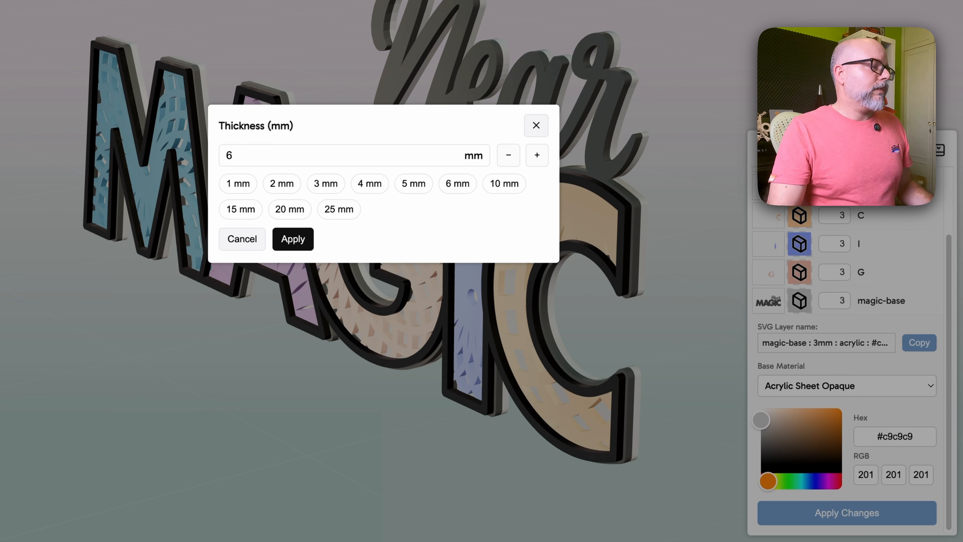
{"action": "key", "text": "Return"}
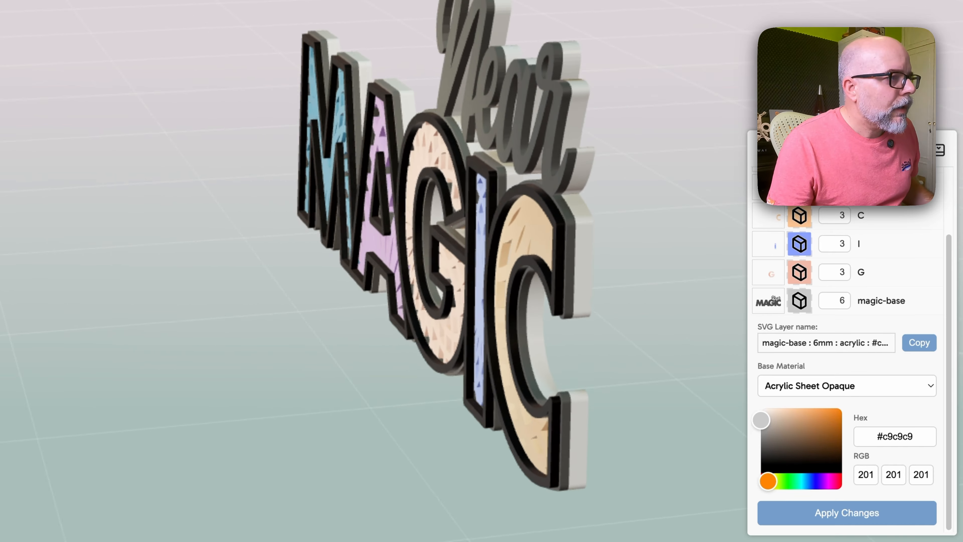
{"action": "left_click_drag", "start_coordinate": [379, 304], "coordinate": [411, 303]}
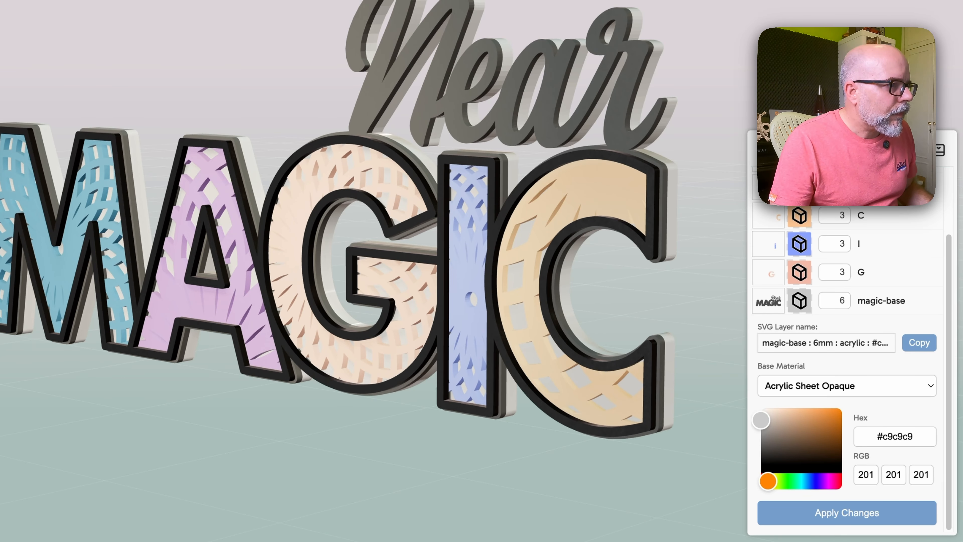
{"action": "right_click_drag", "start_coordinate": [411, 303], "coordinate": [299, 264]}
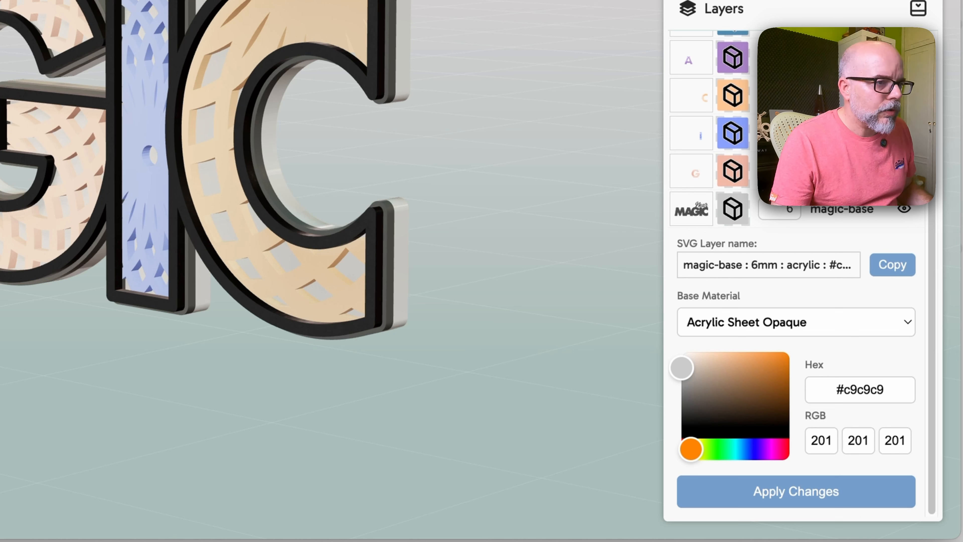
{"action": "mouse_move", "coordinate": [455, 304]}
{"action": "left_mouse_down"}
{"action": "mouse_move", "coordinate": [415, 304]}
{"action": "mouse_move", "coordinate": [449, 303]}
{"action": "left_mouse_up"}
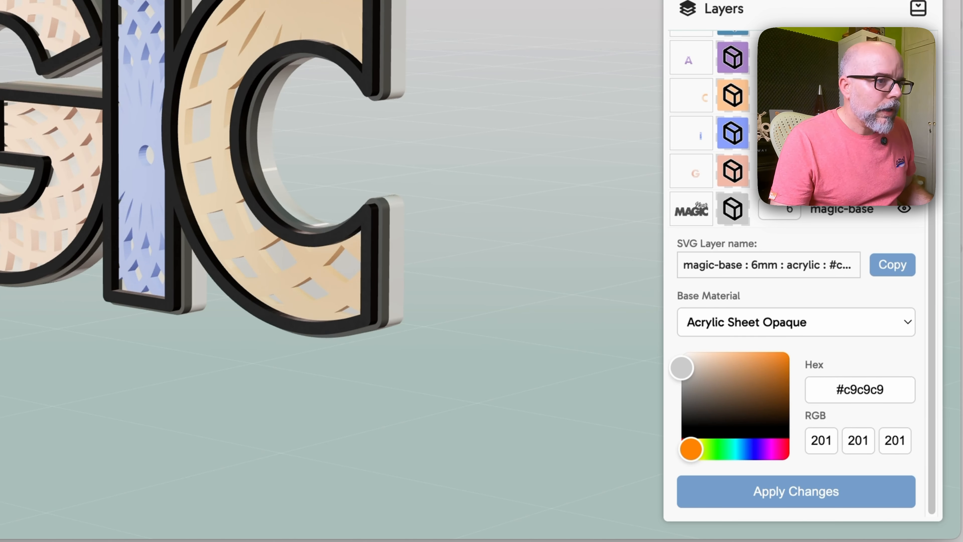
- Copy the magic-base SVG layer name and use it in Inkscape to rename that layer "magic-base : 6mm : acrylic : #c9c9c9"
{"action": "left_click", "coordinate": [769, 265]}
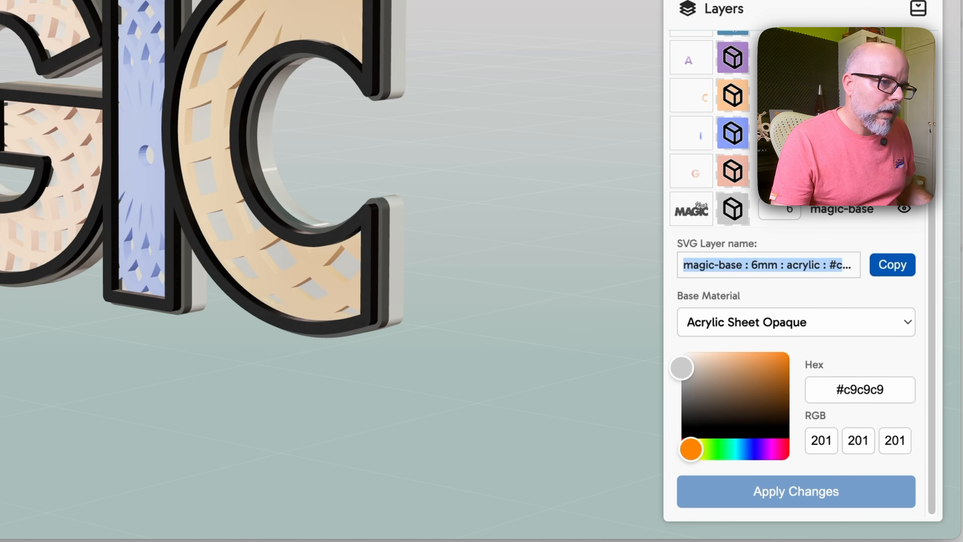
{"action": "key", "text": "super+Tab"}
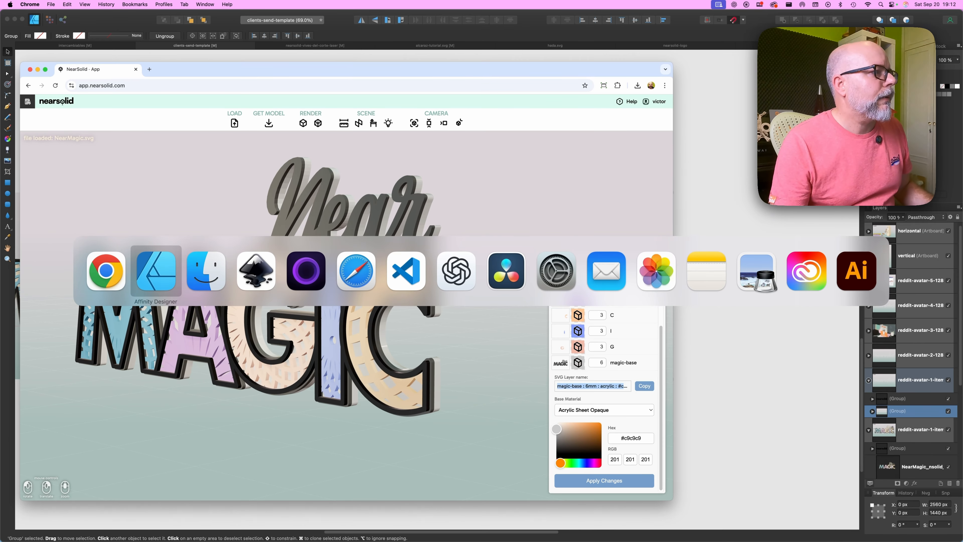
{"action": "key", "text": "super+Tab"}
{"action": "key", "text": "super+Tab"}
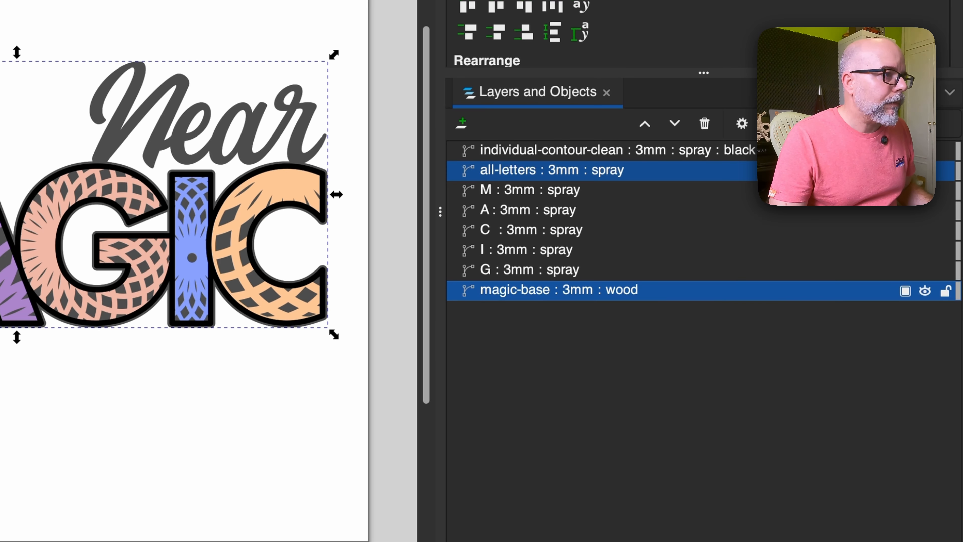
{"action": "double_click", "coordinate": [560, 290]}
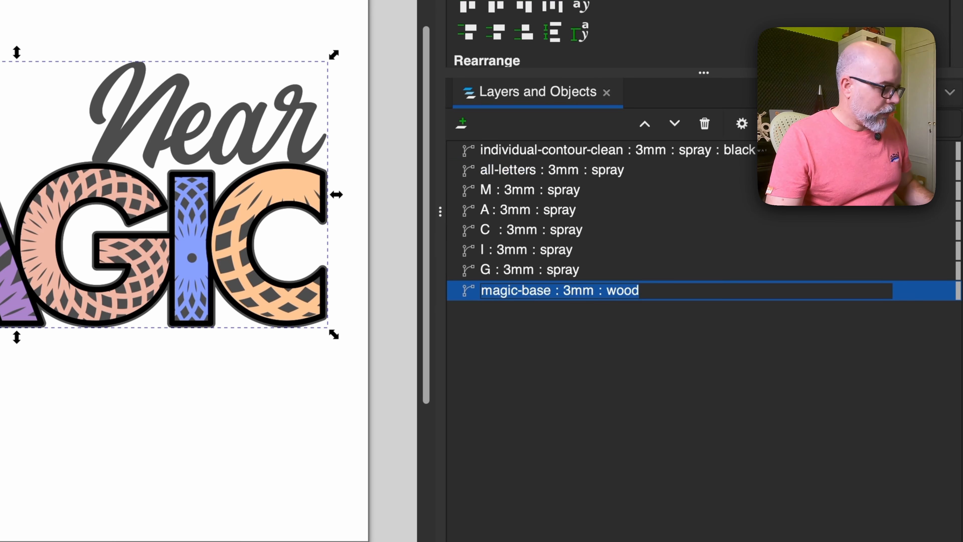
{"action": "type", "text": "magic-base : 6mm : acrylic : #c9c9c9"}
{"action": "key", "text": "Return"}
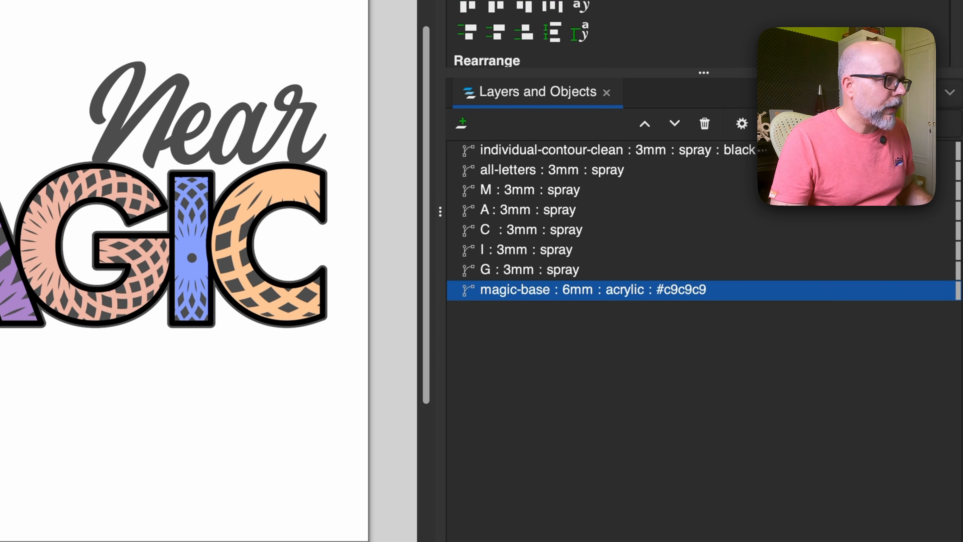
- Switch to NearSolid and check the assembled model at an angle against the layered design open in Inkscape
{"action": "key", "text": "super+Tab"}
{"action": "key", "text": "super+Tab"}
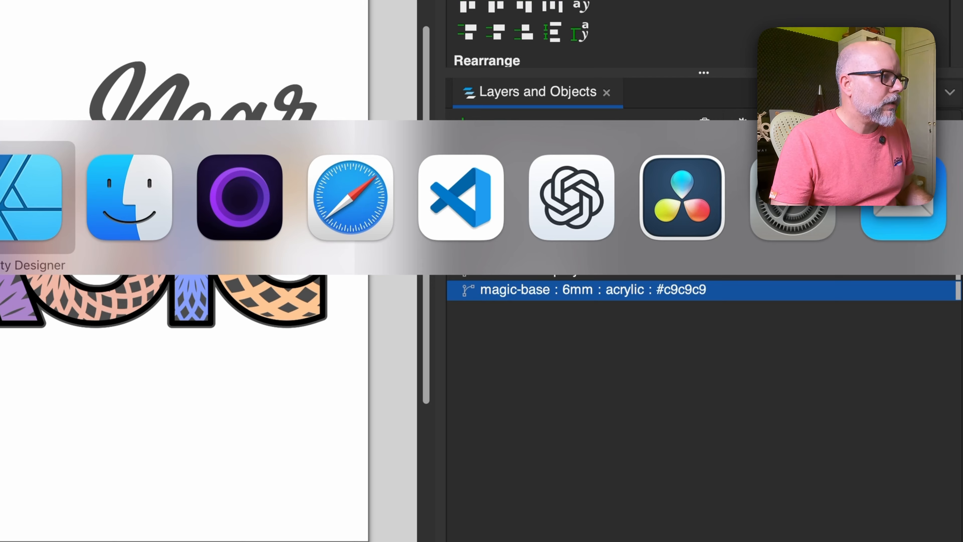
{"action": "key", "text": "super+Tab"}
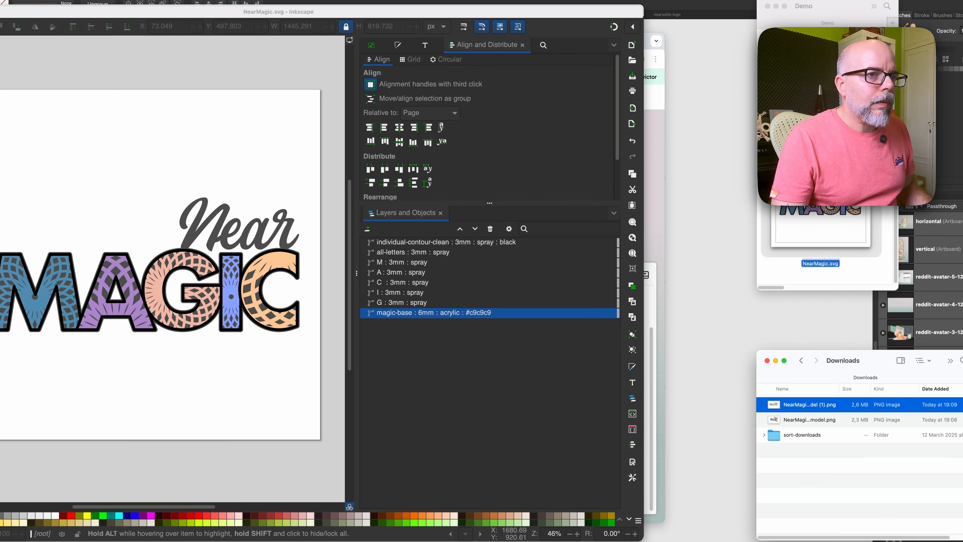
{"action": "key", "text": "super+Tab"}
{"action": "key", "text": "super+Tab"}
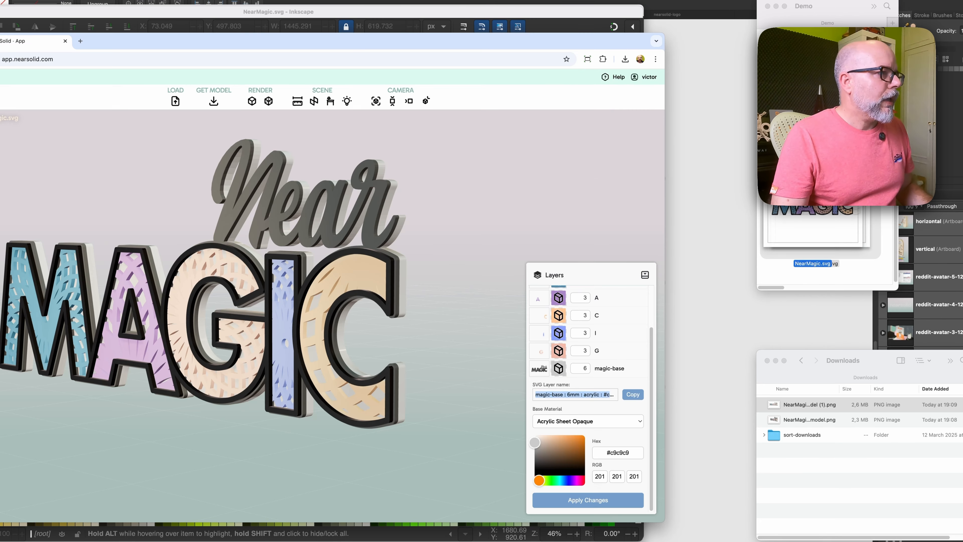
{"action": "left_click_drag", "start_coordinate": [844, 186], "coordinate": [421, 289]}
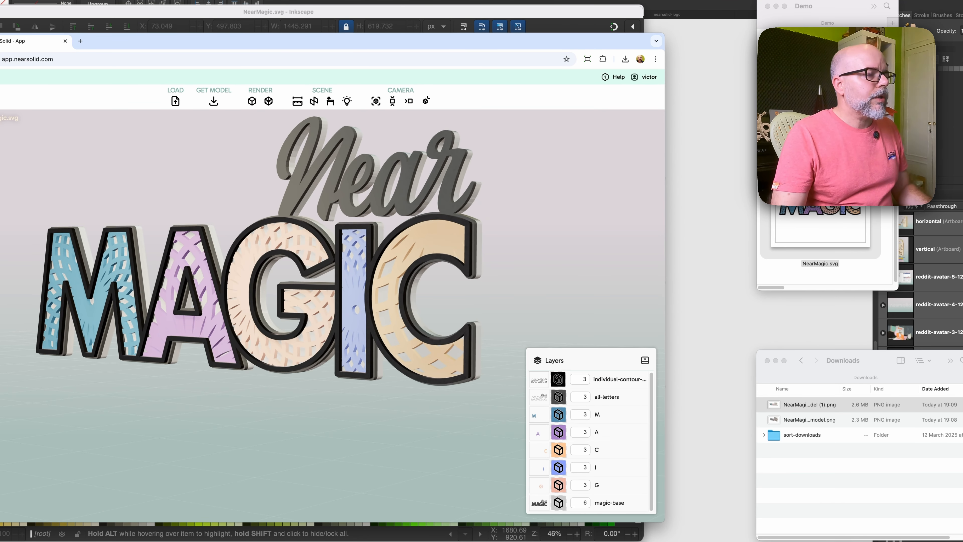
{"action": "key", "text": "super+Tab"}
{"action": "key", "text": "super+Tab"}
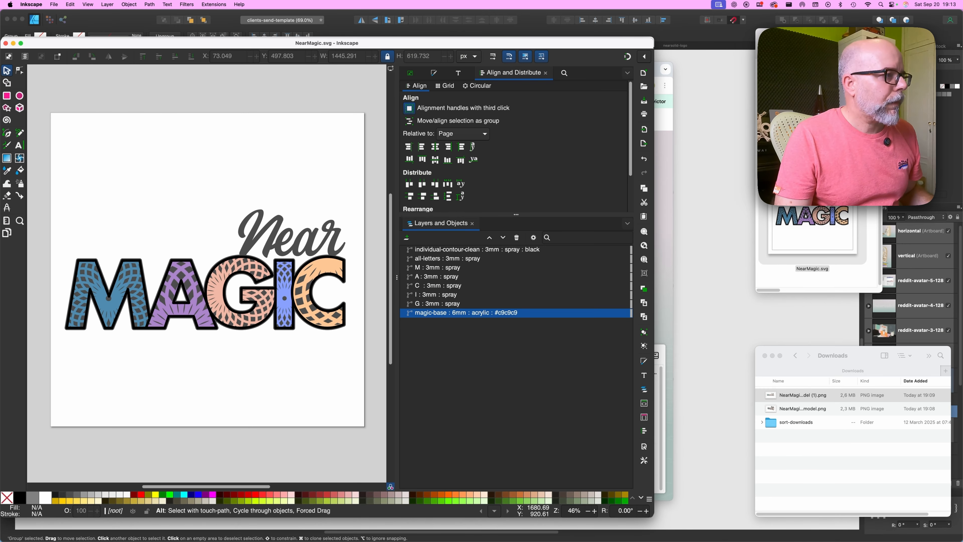
{"action": "key", "text": "super+Tab"}
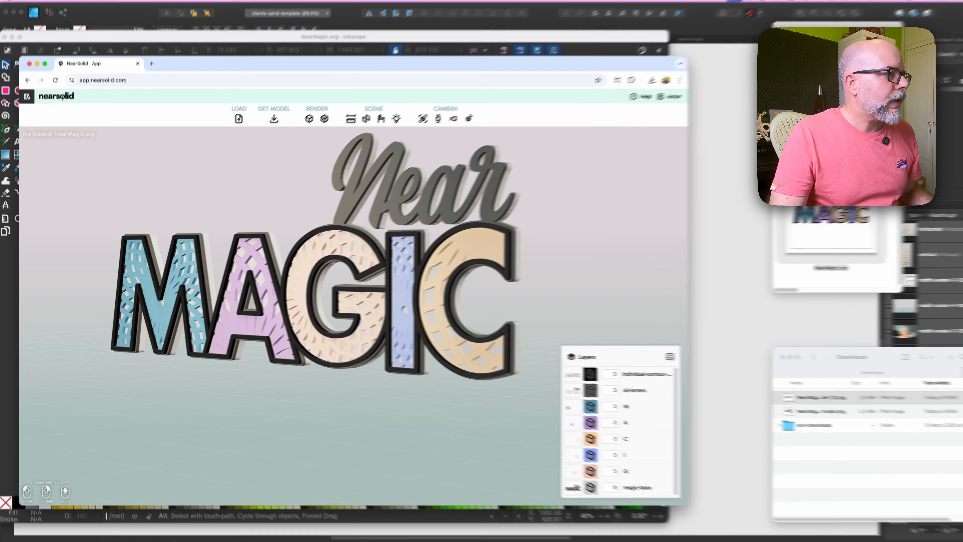
- Explode the model's layers and turn the model to an angled view that shows the whole layer stack
{"action": "left_click_drag", "start_coordinate": [342, 288], "coordinate": [365, 270]}
{"action": "right_click_drag", "start_coordinate": [364, 250], "coordinate": [365, 309]}
{"action": "left_click_drag", "start_coordinate": [365, 310], "coordinate": [414, 264]}
{"action": "left_click", "coordinate": [497, 41]}
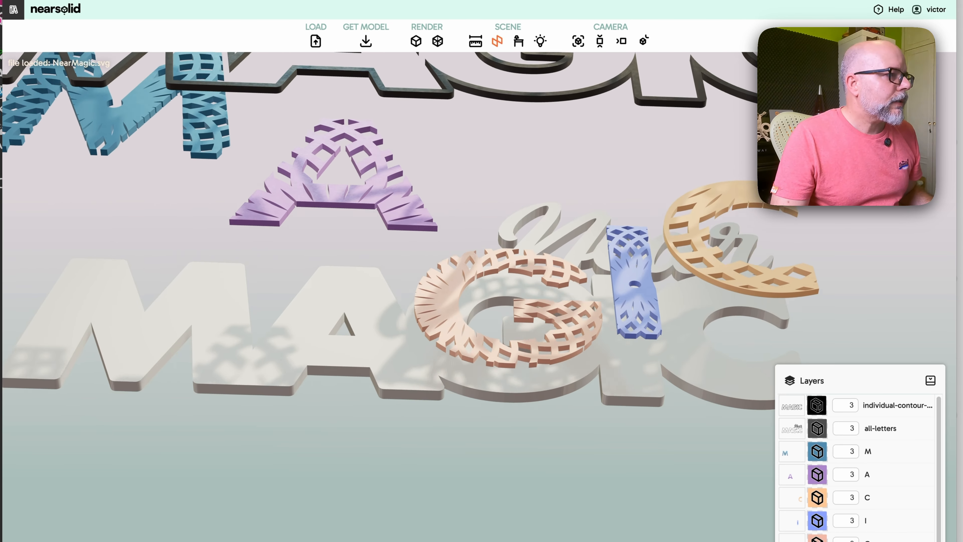
{"action": "left_click_drag", "start_coordinate": [447, 303], "coordinate": [461, 304]}
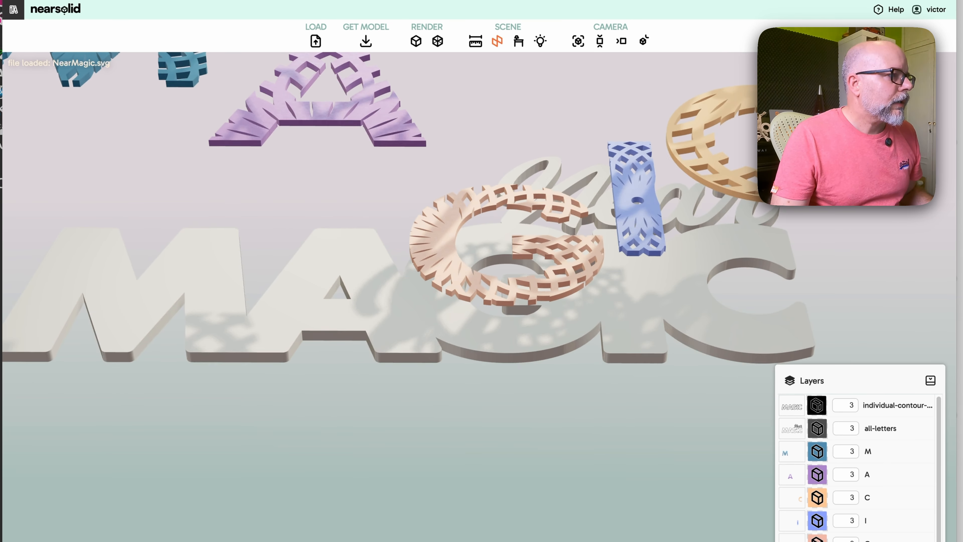
{"action": "scroll", "coordinate": [461, 303], "scroll_direction": "down", "scroll_amount": 10}
{"action": "right_click_drag", "start_coordinate": [461, 304], "coordinate": [474, 410]}
{"action": "left_click_drag", "start_coordinate": [474, 410], "coordinate": [472, 459]}
{"action": "right_click_drag", "start_coordinate": [472, 460], "coordinate": [483, 308]}
{"action": "left_click_drag", "start_coordinate": [484, 307], "coordinate": [440, 337]}
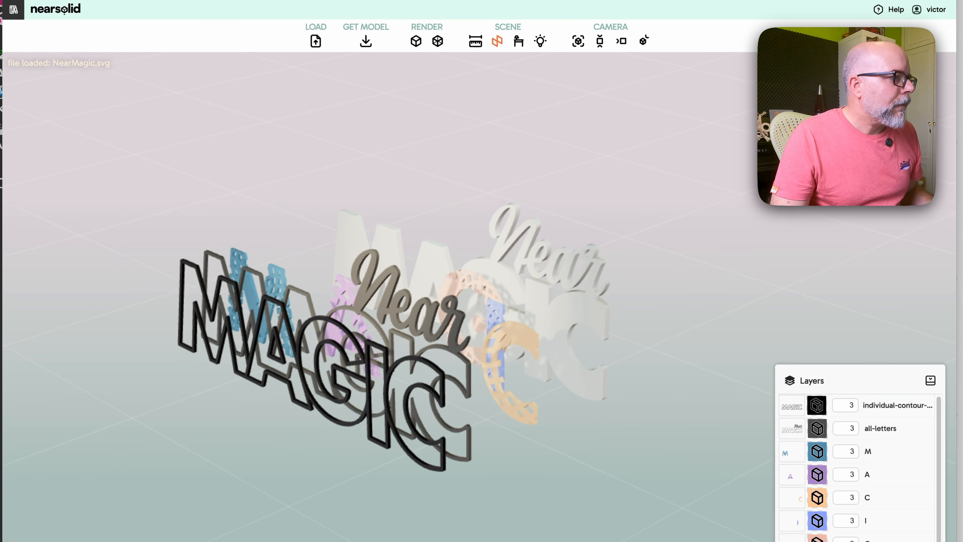
- Frame the exploded layers closer at a front-side angle and download a model screenshot of that view
{"action": "scroll", "coordinate": [440, 337], "scroll_direction": "up", "scroll_amount": 4}
{"action": "right_click_drag", "start_coordinate": [440, 337], "coordinate": [486, 307]}
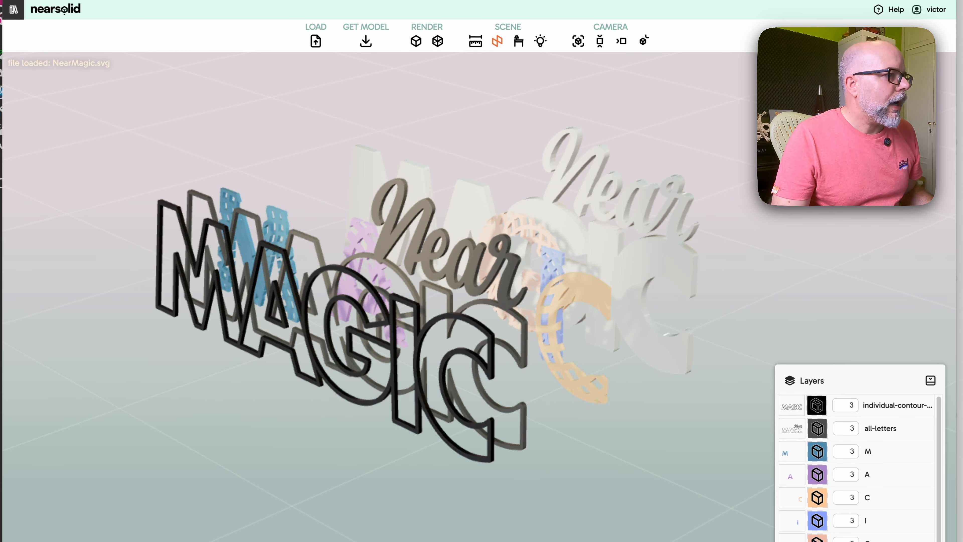
{"action": "left_click_drag", "start_coordinate": [486, 306], "coordinate": [449, 301]}
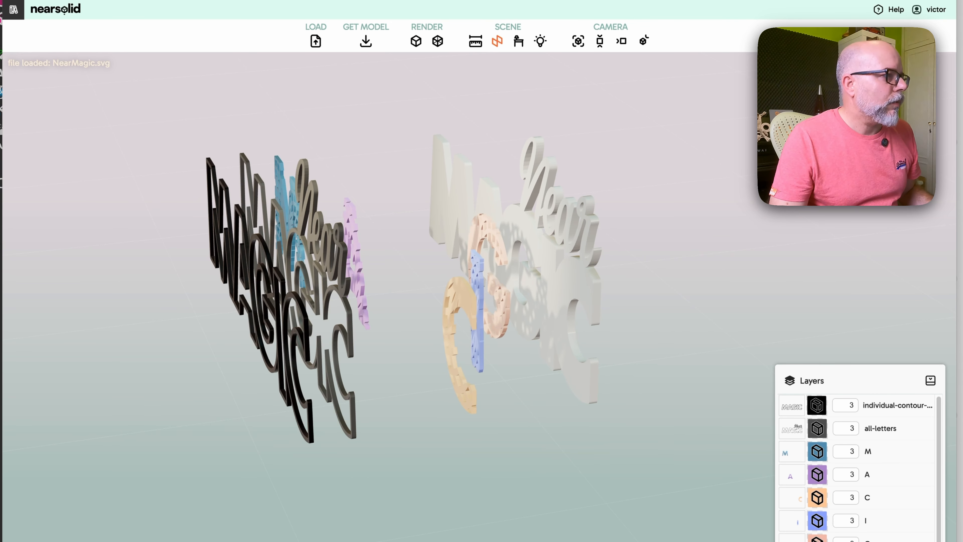
{"action": "left_click_drag", "start_coordinate": [449, 302], "coordinate": [504, 269]}
{"action": "right_click_drag", "start_coordinate": [504, 268], "coordinate": [498, 331]}
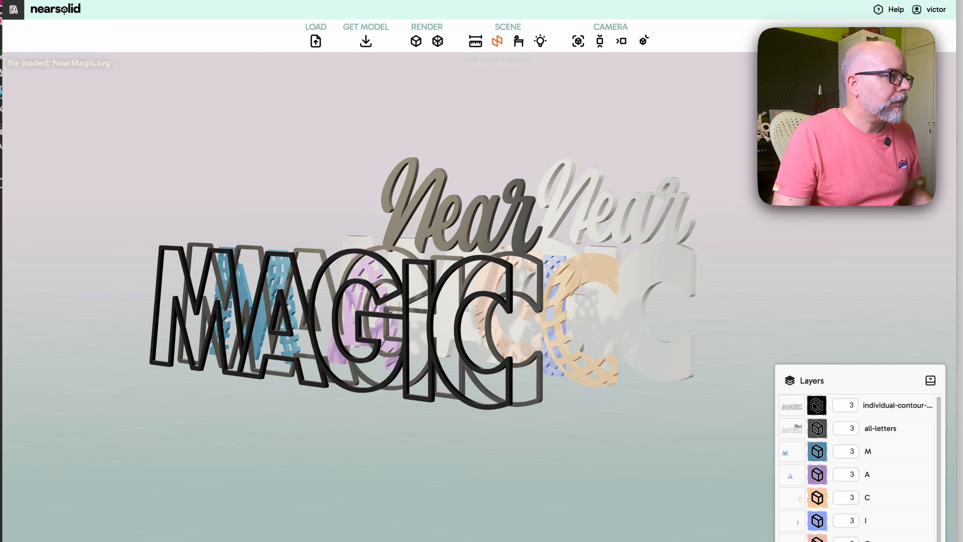
{"action": "left_click_drag", "start_coordinate": [489, 273], "coordinate": [490, 297]}
{"action": "left_click", "coordinate": [366, 41]}
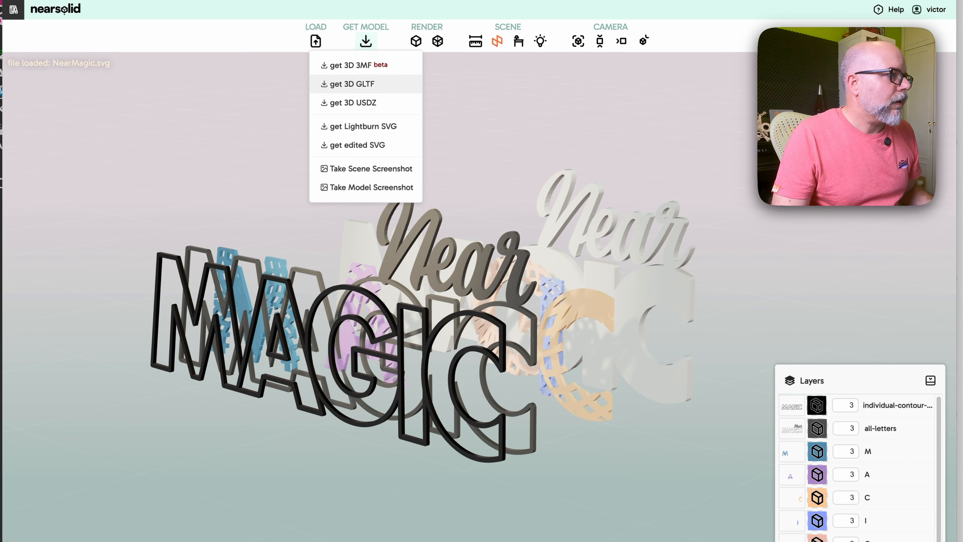
{"action": "left_click", "coordinate": [372, 187]}
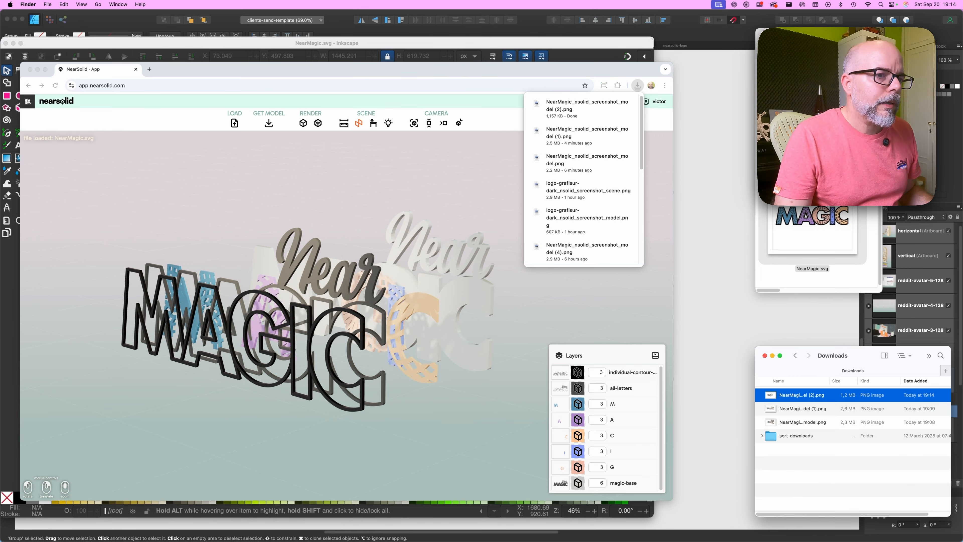
- Place the exploded-view screenshot "NearMagic_nsolid_screenshot_model (2).png" on the empty nearsolid 1280x720px artboard in Affinity Designer and deselect it
{"action": "left_click_drag", "start_coordinate": [797, 395], "coordinate": [550, 303]}
{"action": "key", "text": "super+Tab"}
{"action": "key", "text": "super+Tab"}
{"action": "key", "text": "super+Tab"}
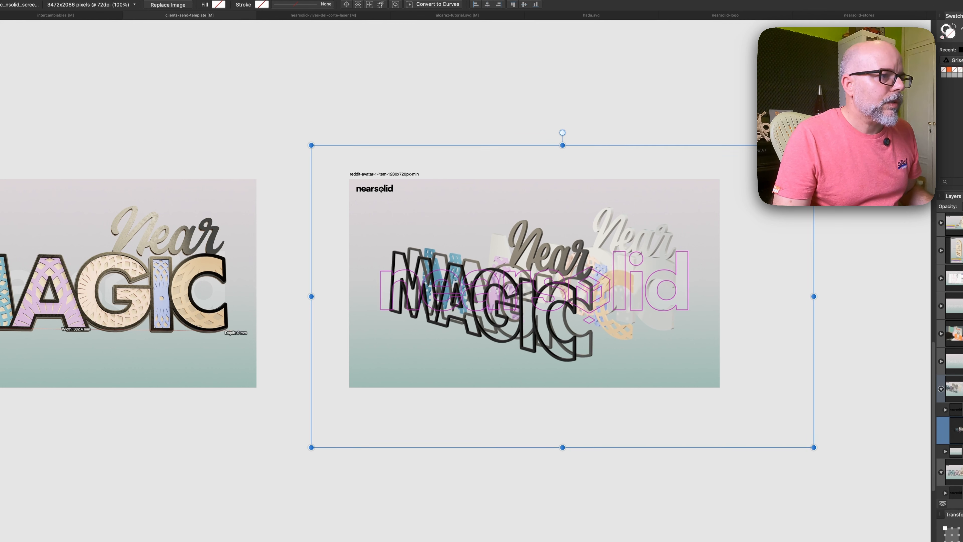
{"action": "key", "text": "Escape"}
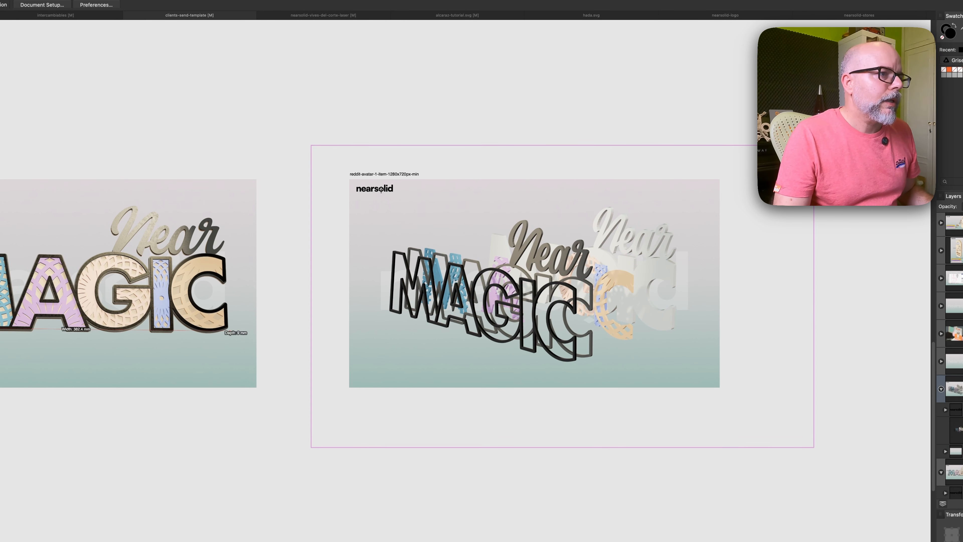
- Review the three NearMagic promo artboards: the exploded view, the dimensioned view and the offer image
{"action": "scroll", "coordinate": [579, 246], "scroll_direction": "up", "scroll_amount": 1}
{"action": "scroll", "coordinate": [579, 246], "scroll_direction": "down", "scroll_amount": 5}
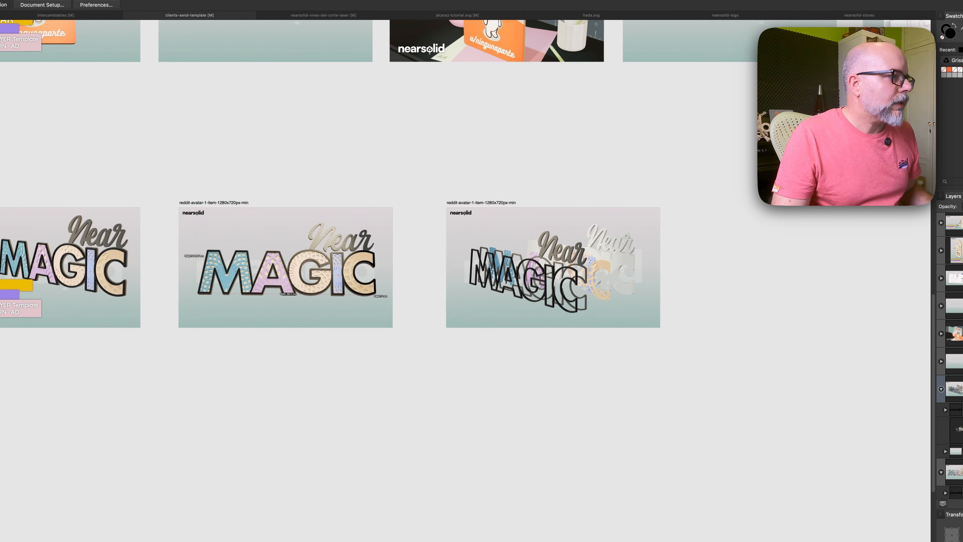
{"action": "scroll", "coordinate": [266, 256], "scroll_direction": "up", "scroll_amount": 4}
{"action": "scroll", "coordinate": [481, 285], "scroll_direction": "left", "scroll_amount": 10}
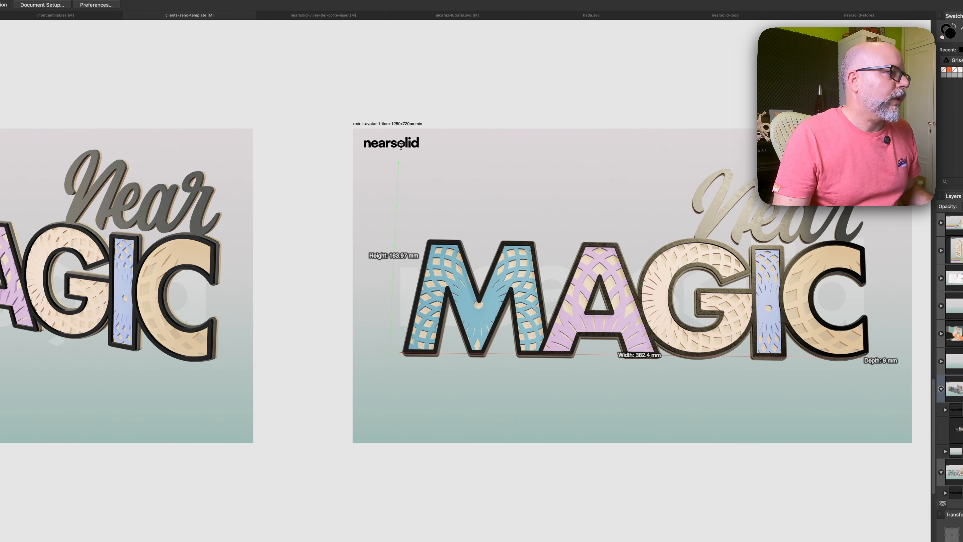
{"action": "scroll", "coordinate": [467, 289], "scroll_direction": "left", "scroll_amount": 13}
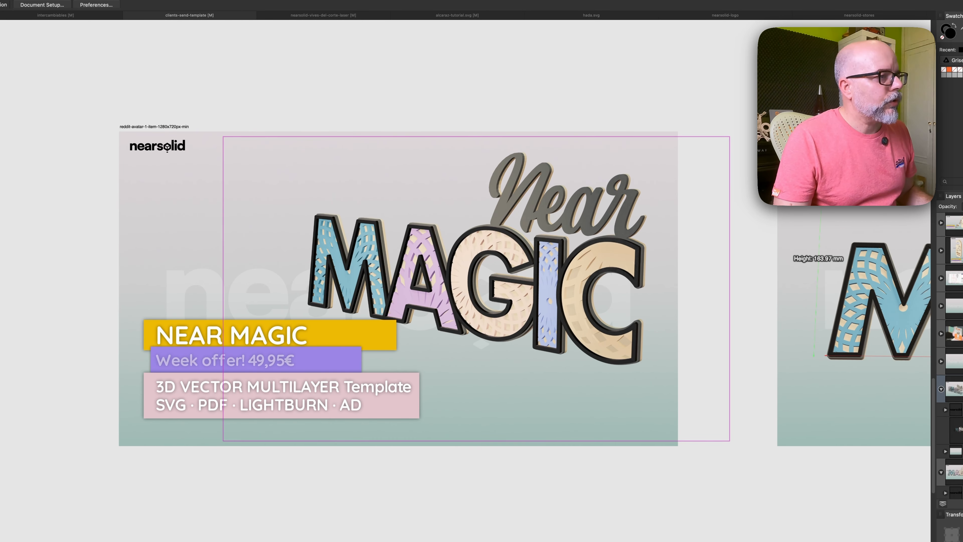